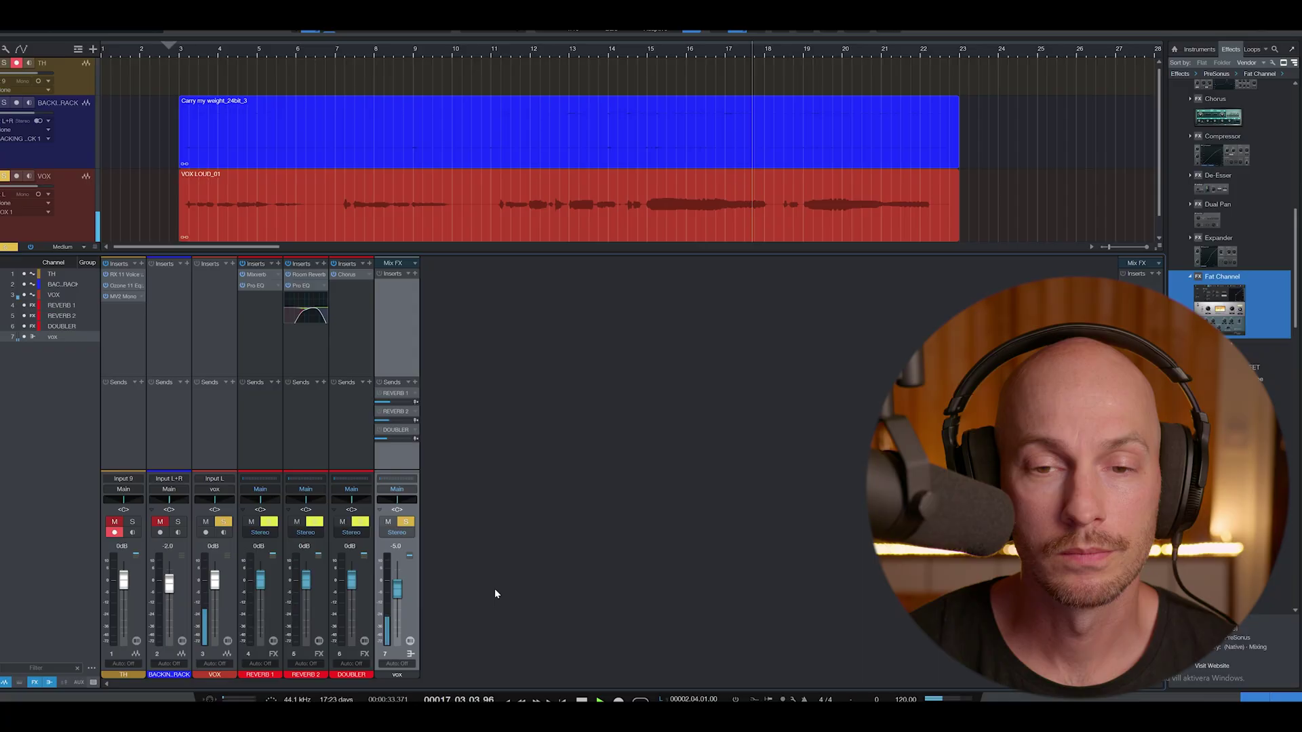
Stop playback, solo the TH track and turn on its input monitoring.
key("space")
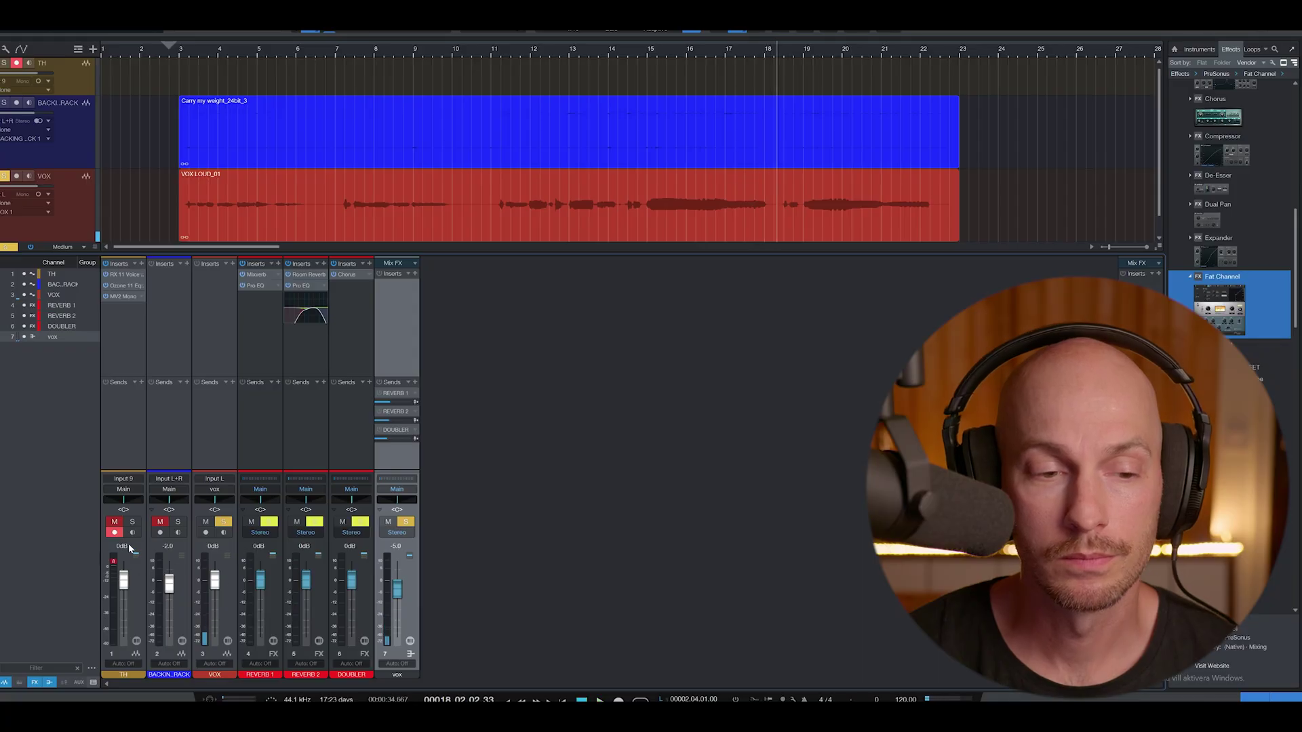
left_click(132, 522)
left_click(133, 532)
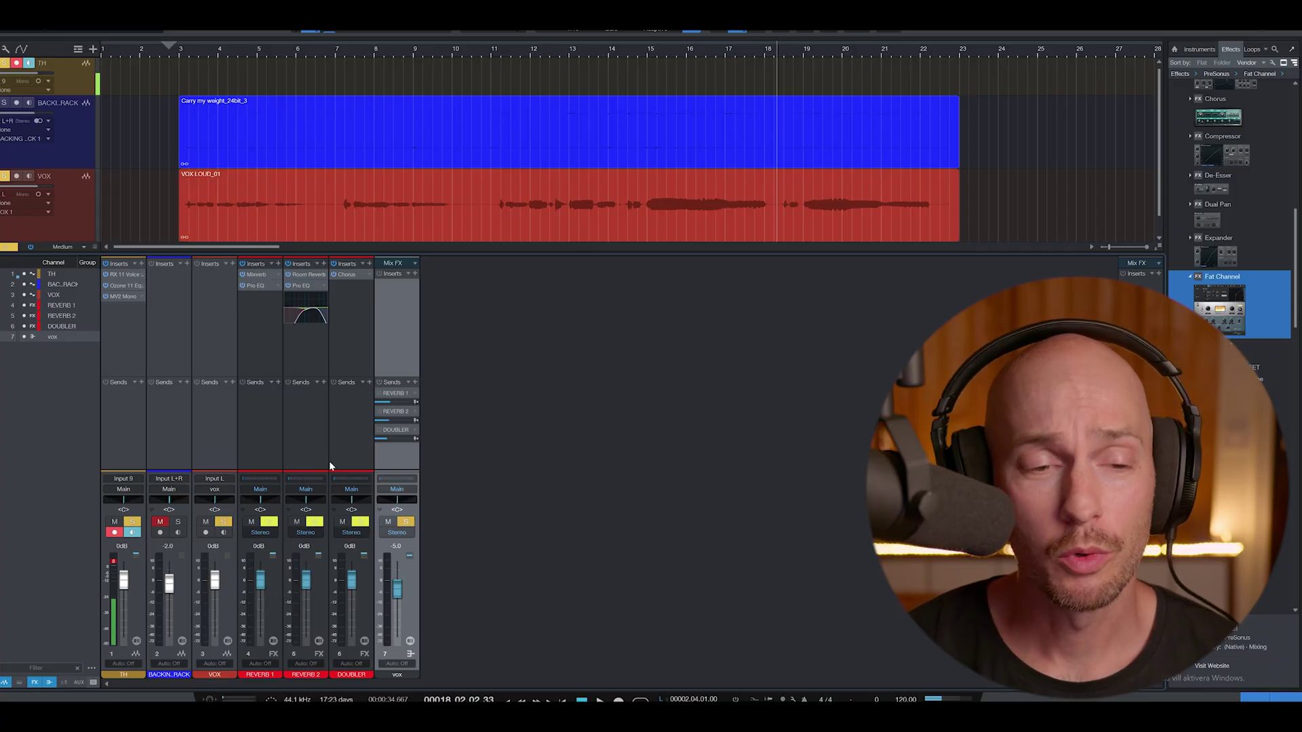
Insert Pro EQ on the VOX channel by searching for 'pro eq'.
left_click(232, 264)
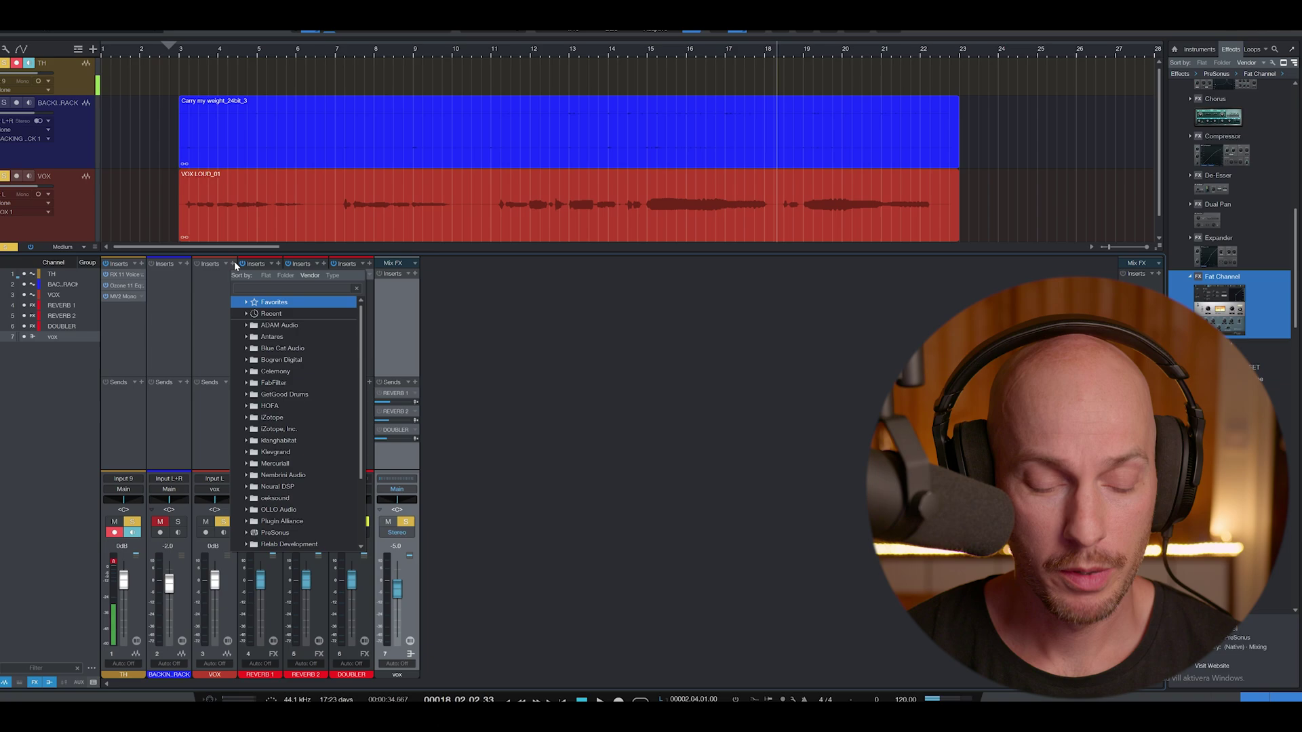
type("pro eq")
left_click(262, 322)
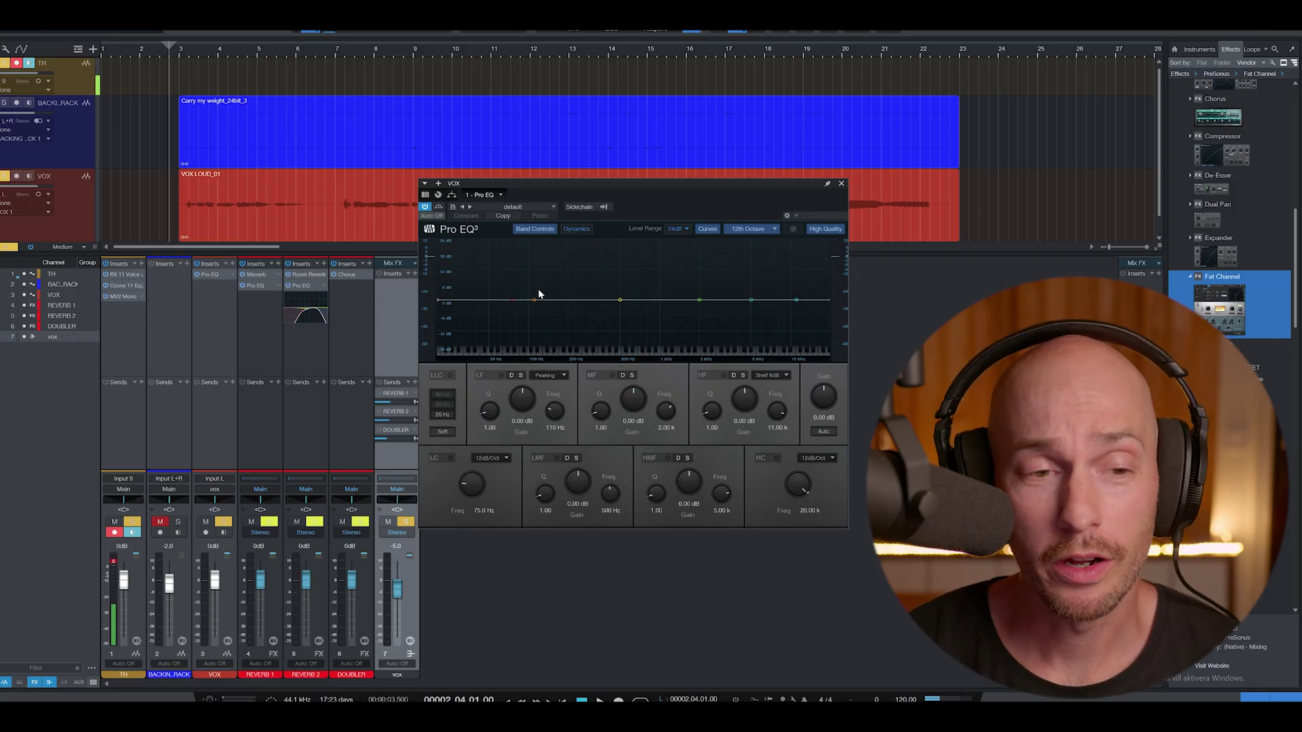
During playback, enable the Pro EQ low cut at 81.9 Hz with a 36dB/Oct slope.
key("space")
left_click(451, 457)
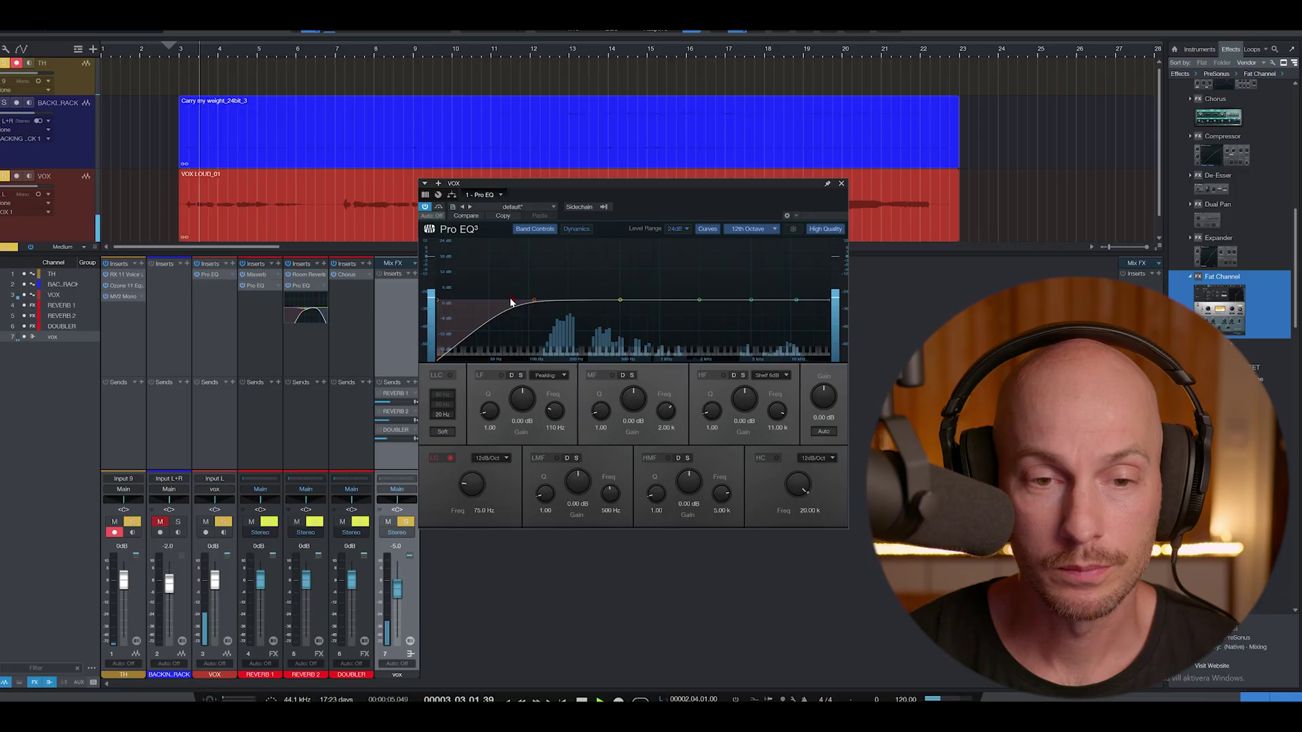
left_click(490, 458)
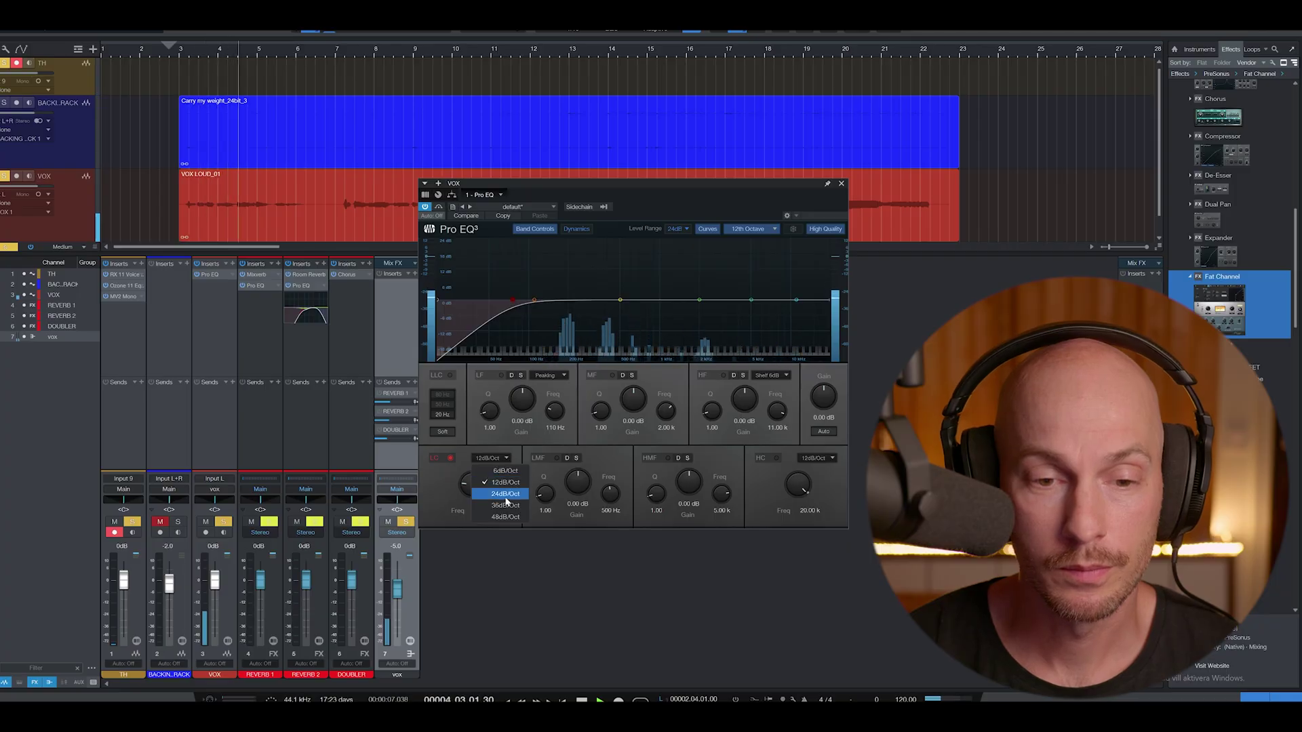
left_click(505, 505)
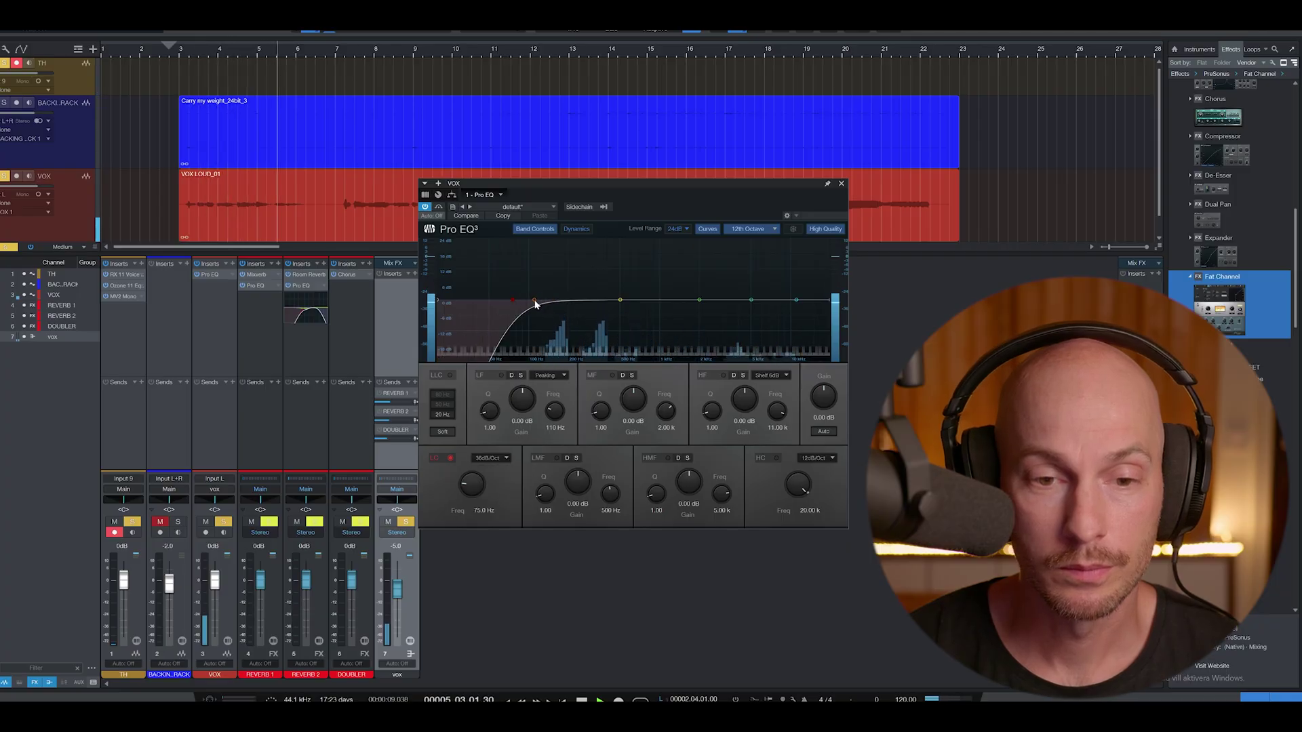
Dip the LF, LMF and MF bands slightly at 326, 582 and 940 Hz.
left_click_drag(534, 301, 596, 311)
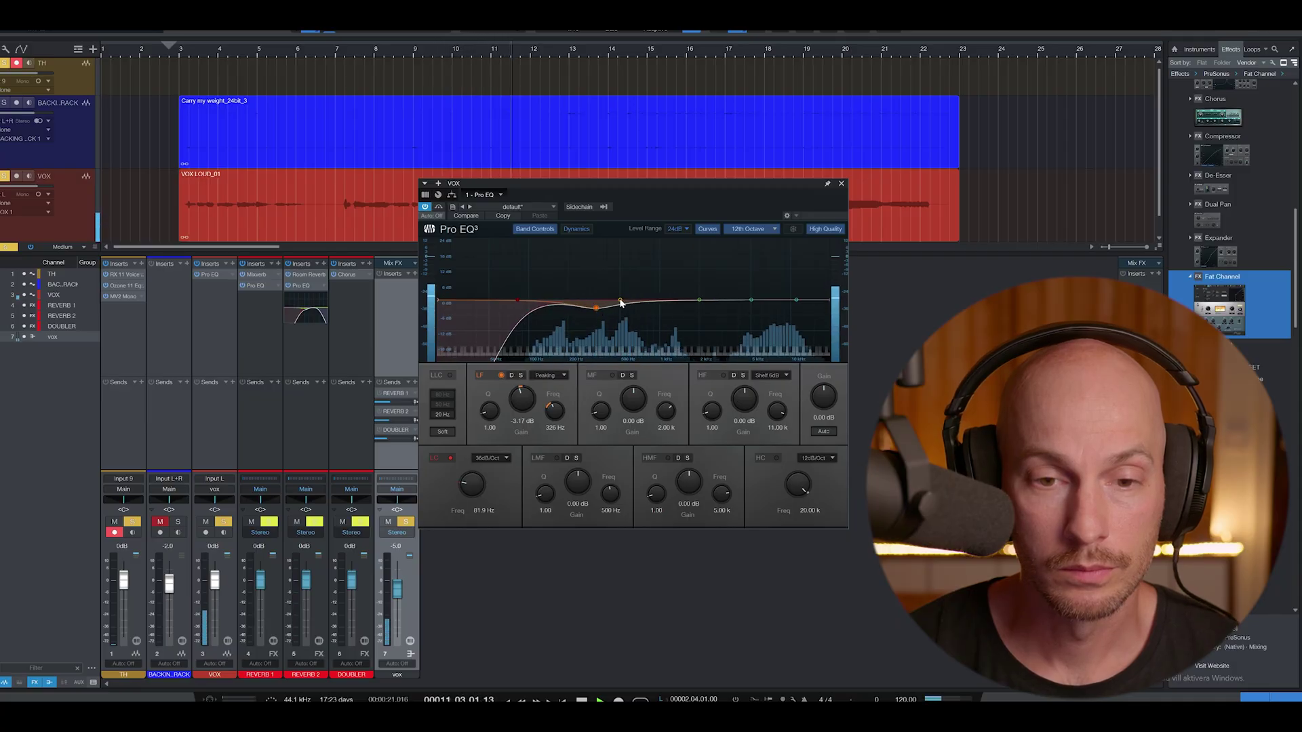
left_click_drag(620, 300, 664, 293)
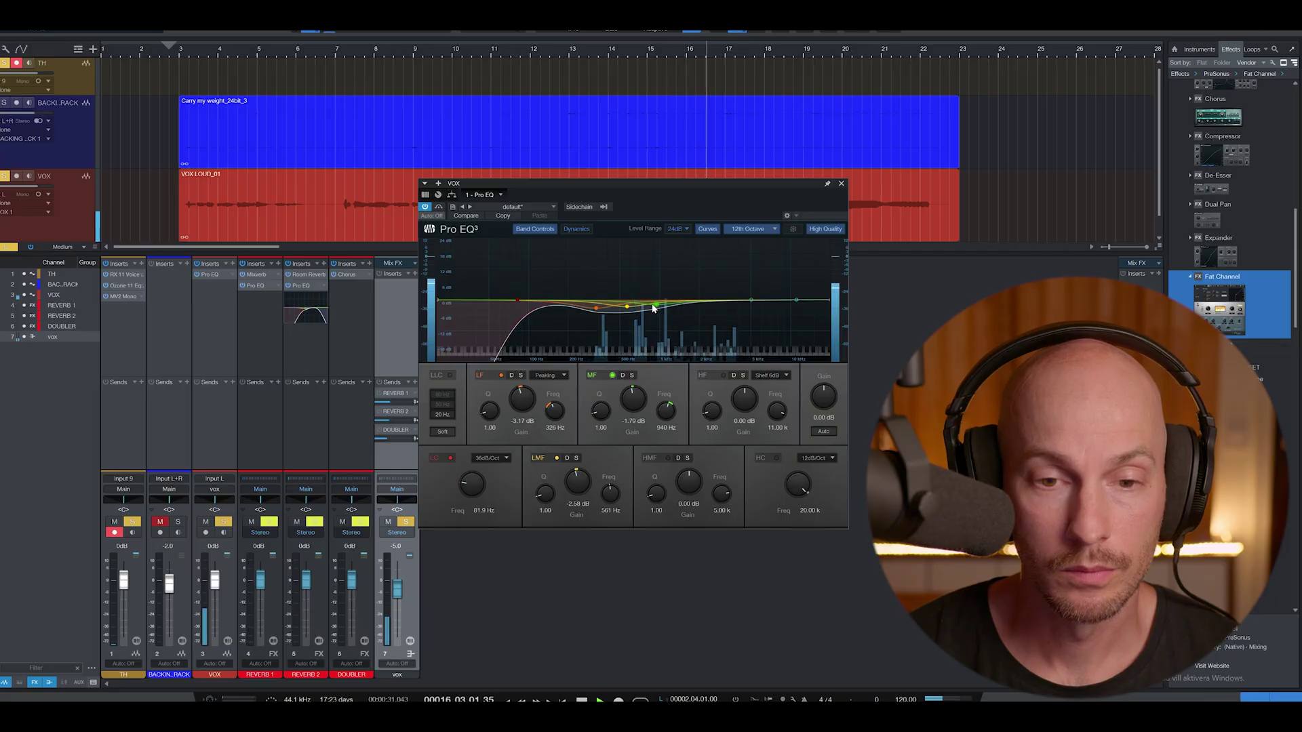
left_click_drag(627, 311, 631, 311)
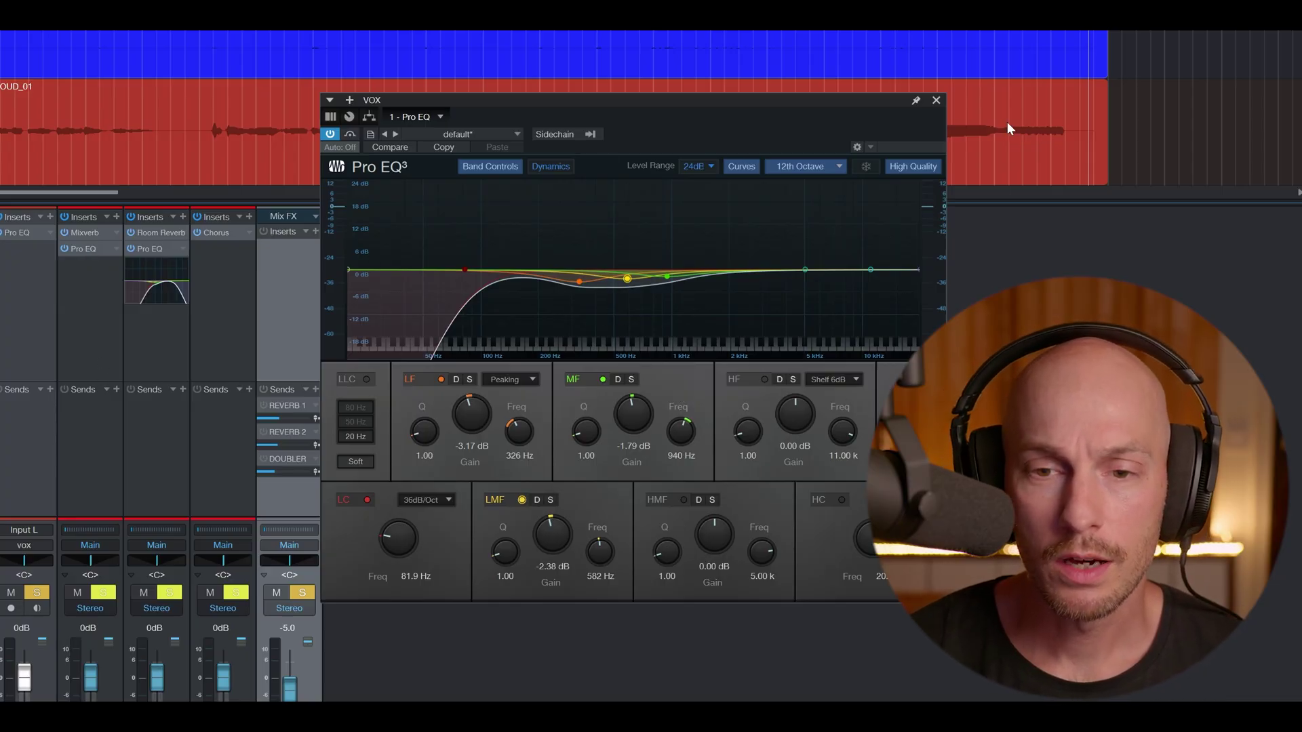
Close Pro EQ, drop Fat Channel XT onto the VOX inserts, and load its FET compressor model.
left_click(937, 101)
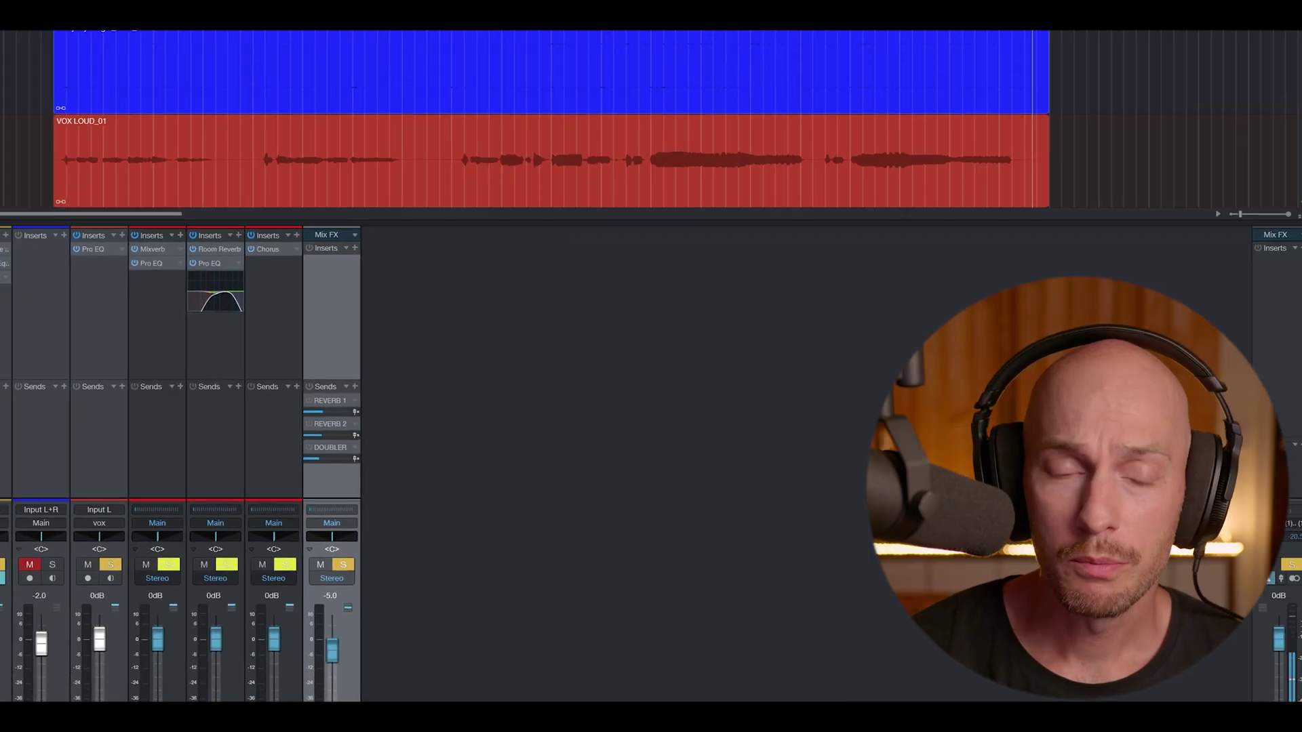
left_click_drag(144, 256, 109, 262)
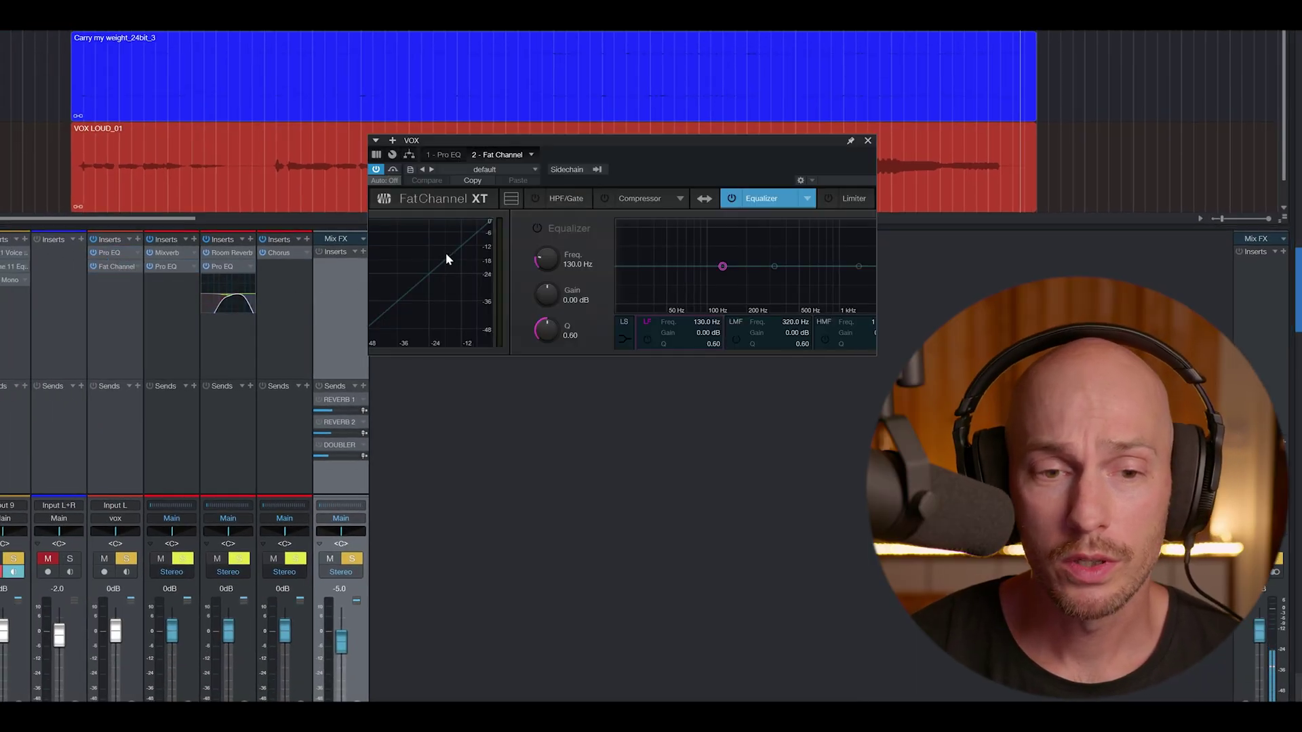
left_click(641, 198)
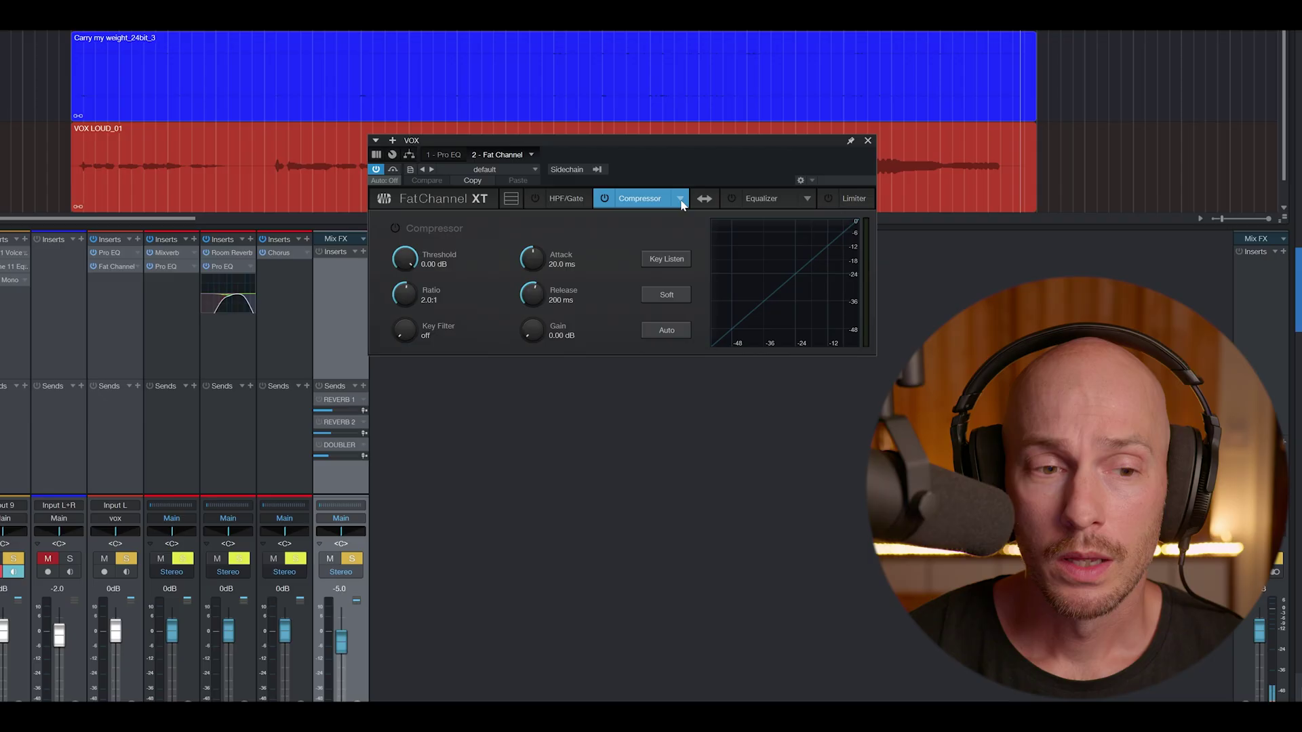
left_click(680, 198)
left_click(760, 240)
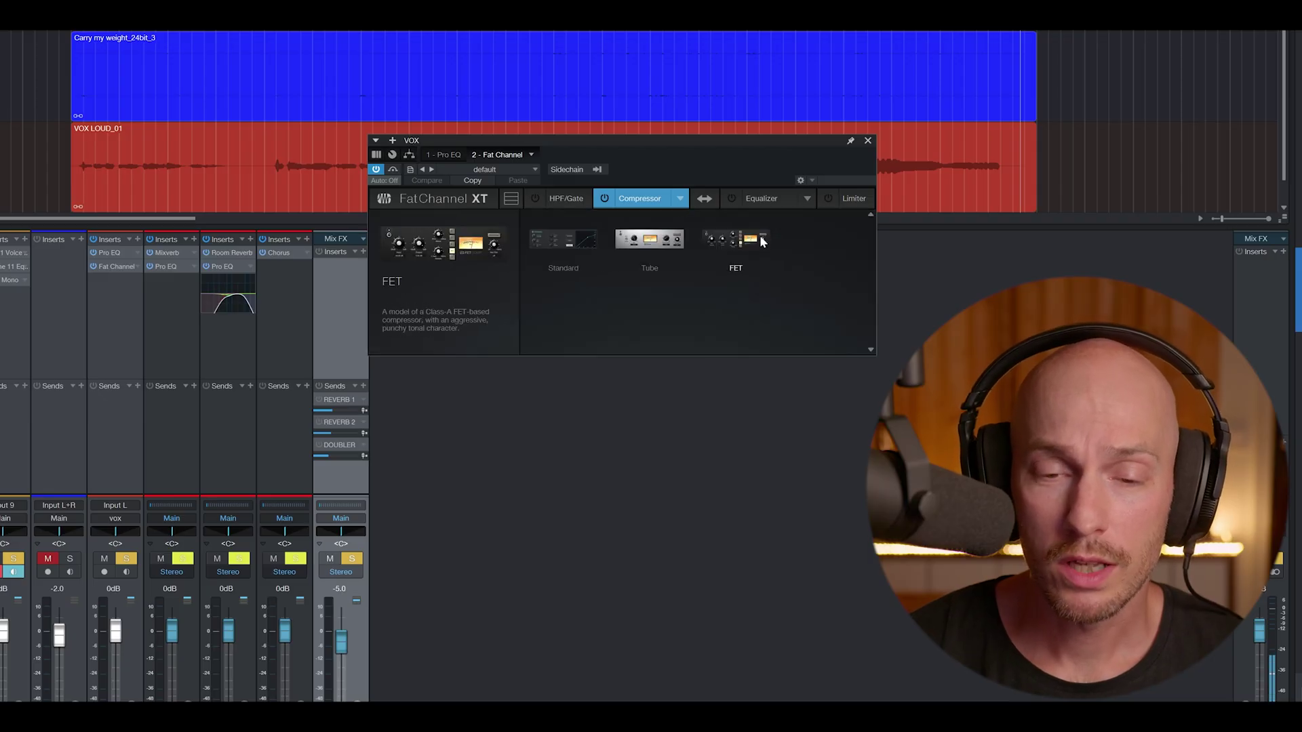
left_click(761, 233)
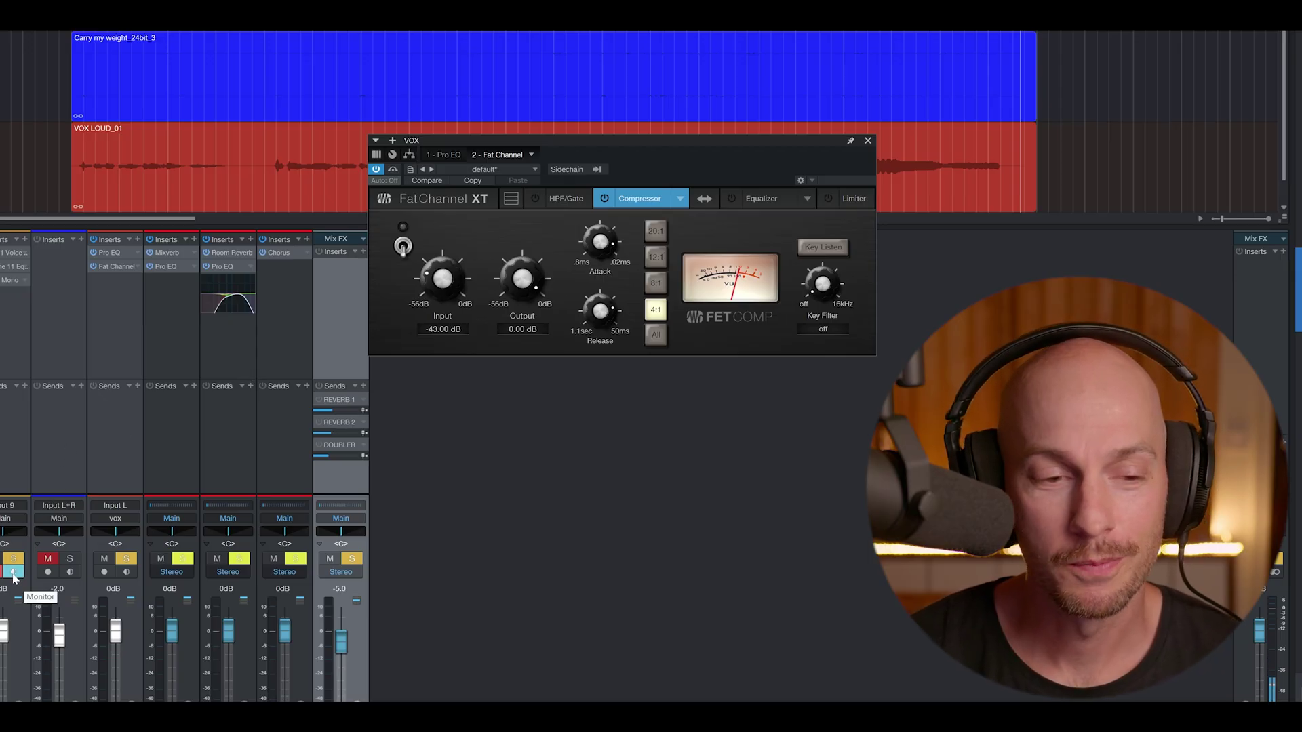
Dial the FET compressor to -21.44 dB input and about -25.20 dB output during playback.
left_click_drag(522, 280, 476, 298)
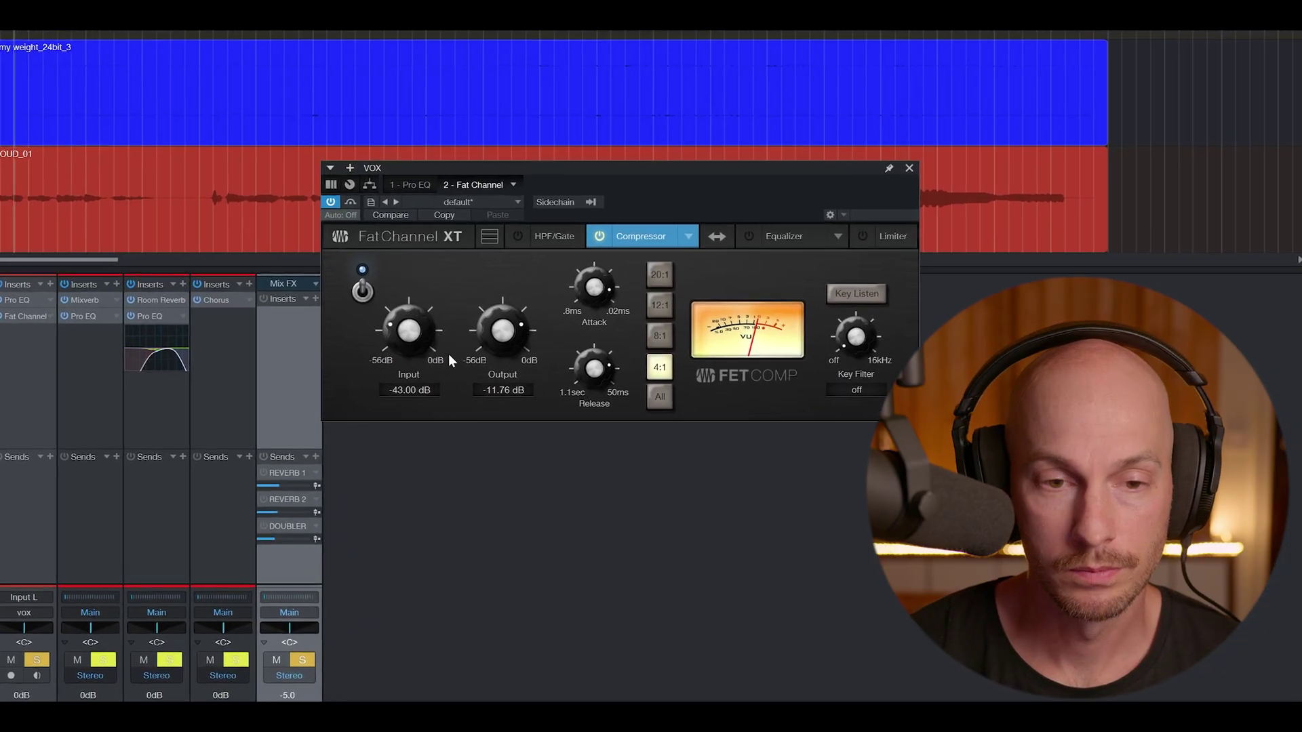
left_click_drag(409, 331, 409, 309)
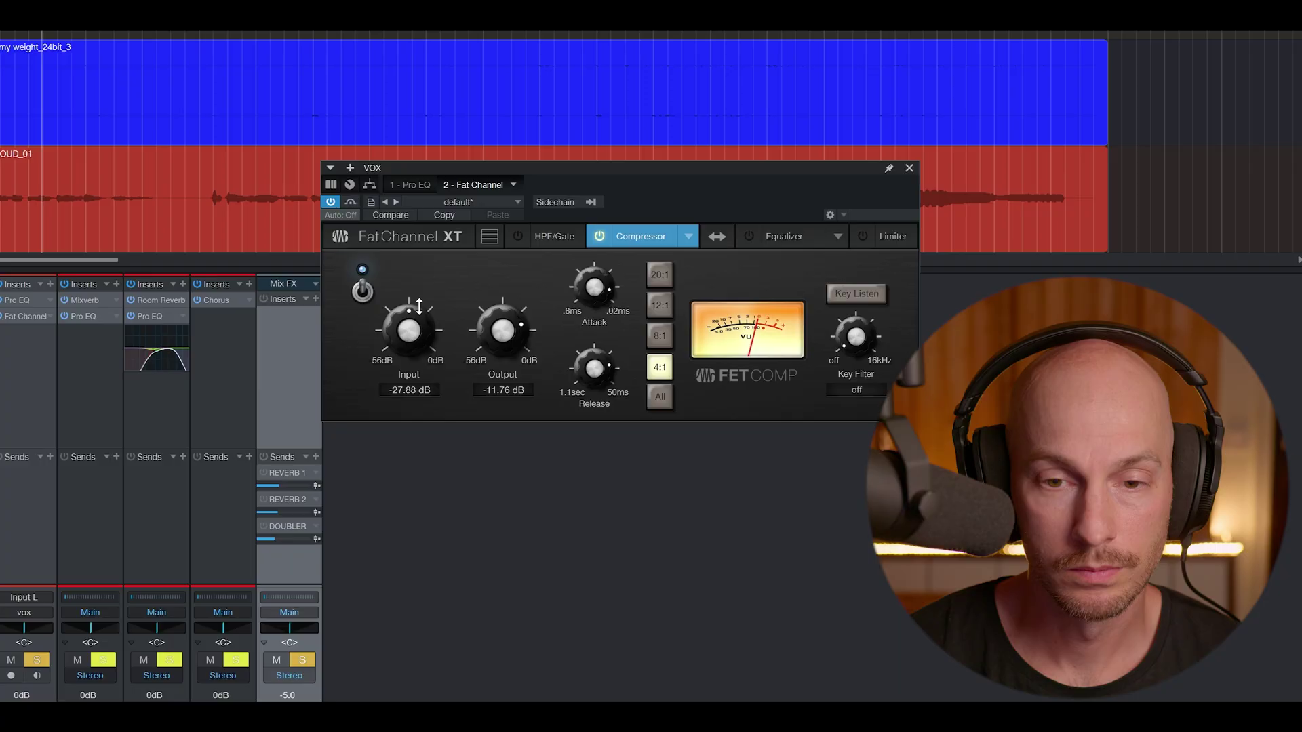
left_click_drag(525, 328, 505, 366)
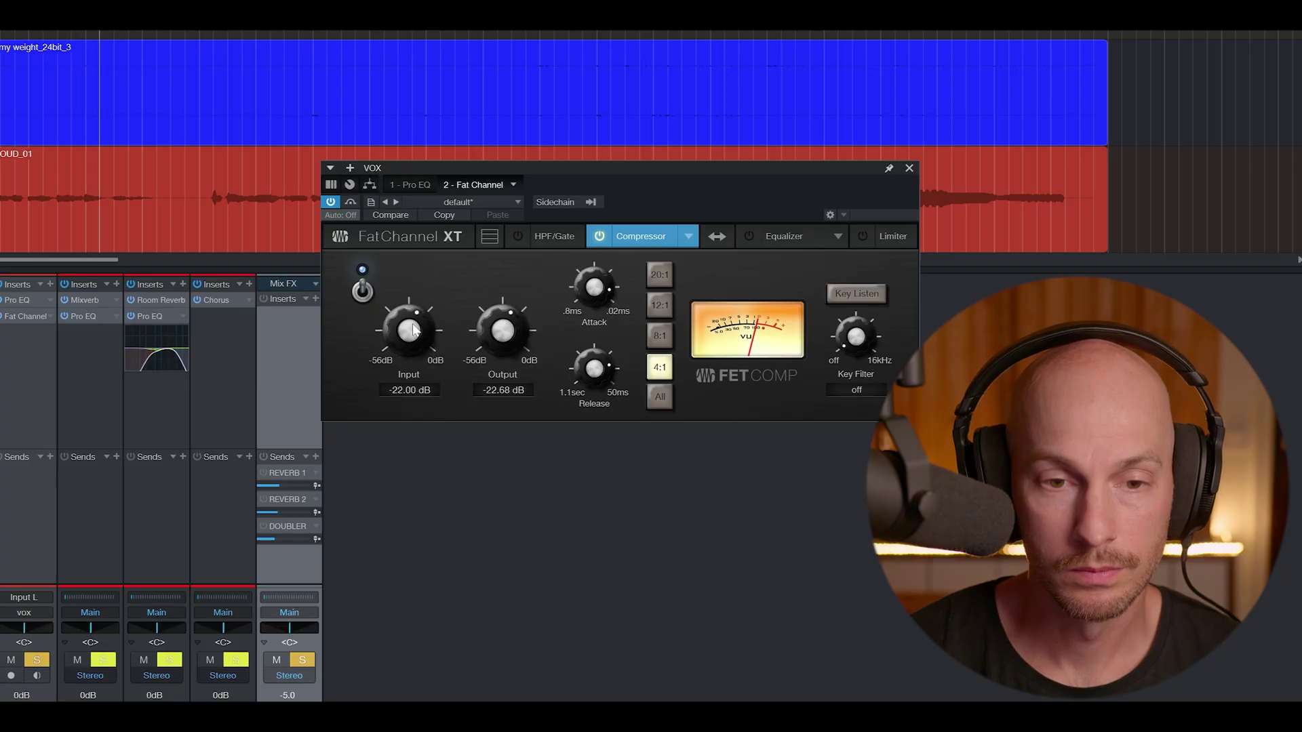
left_click_drag(409, 349, 409, 341)
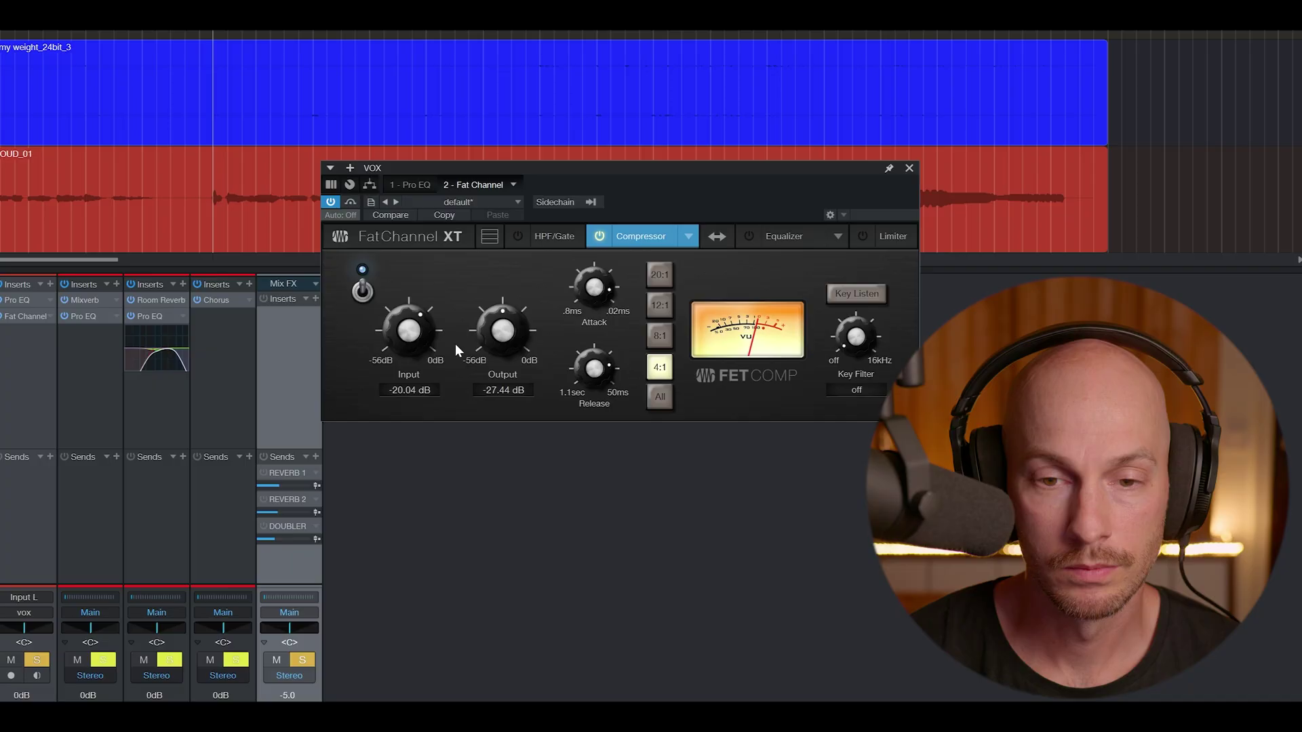
left_click_drag(405, 333, 401, 332)
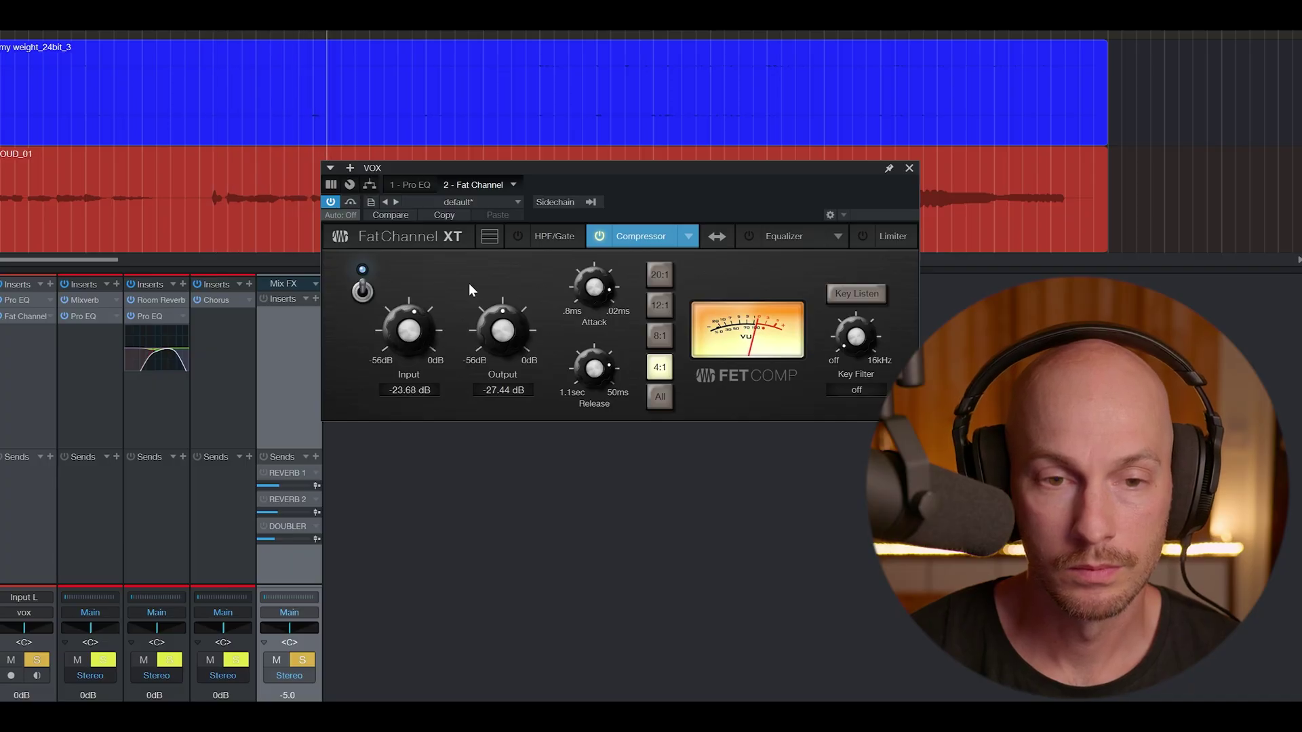
left_click_drag(493, 333, 493, 327)
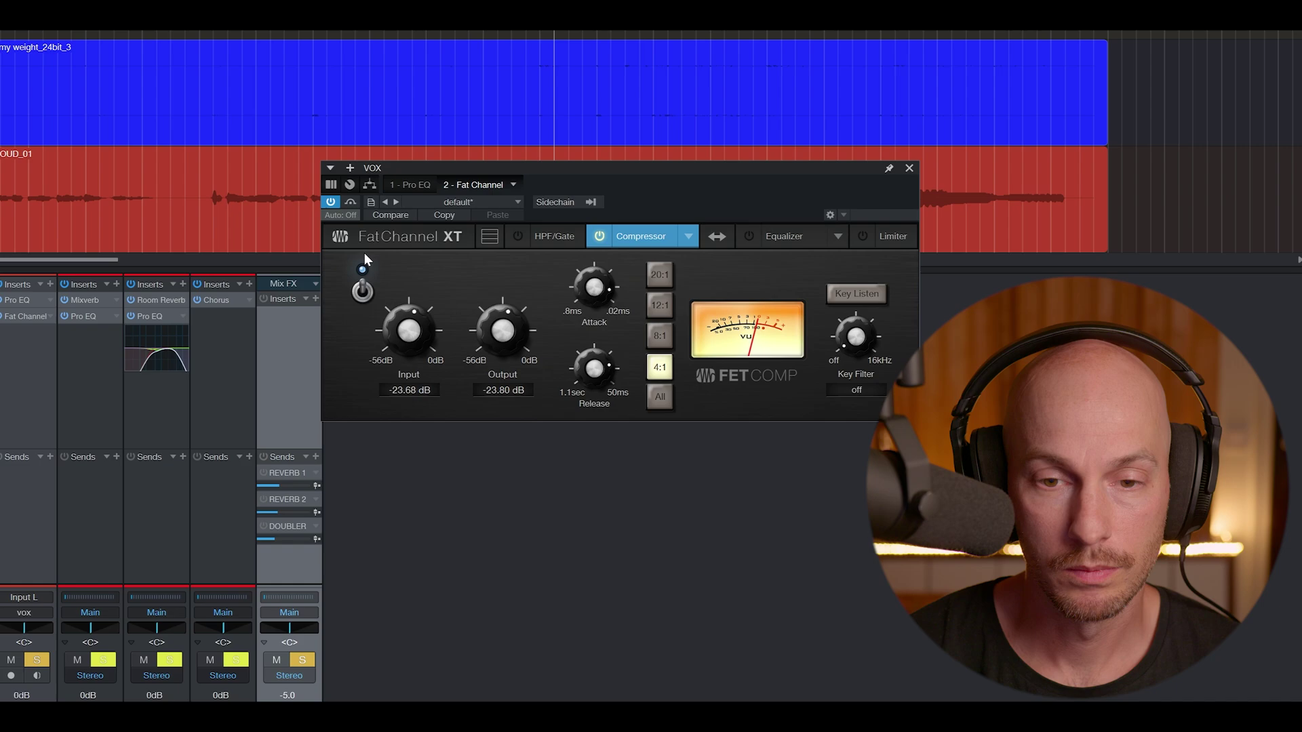
left_click_drag(388, 336, 389, 326)
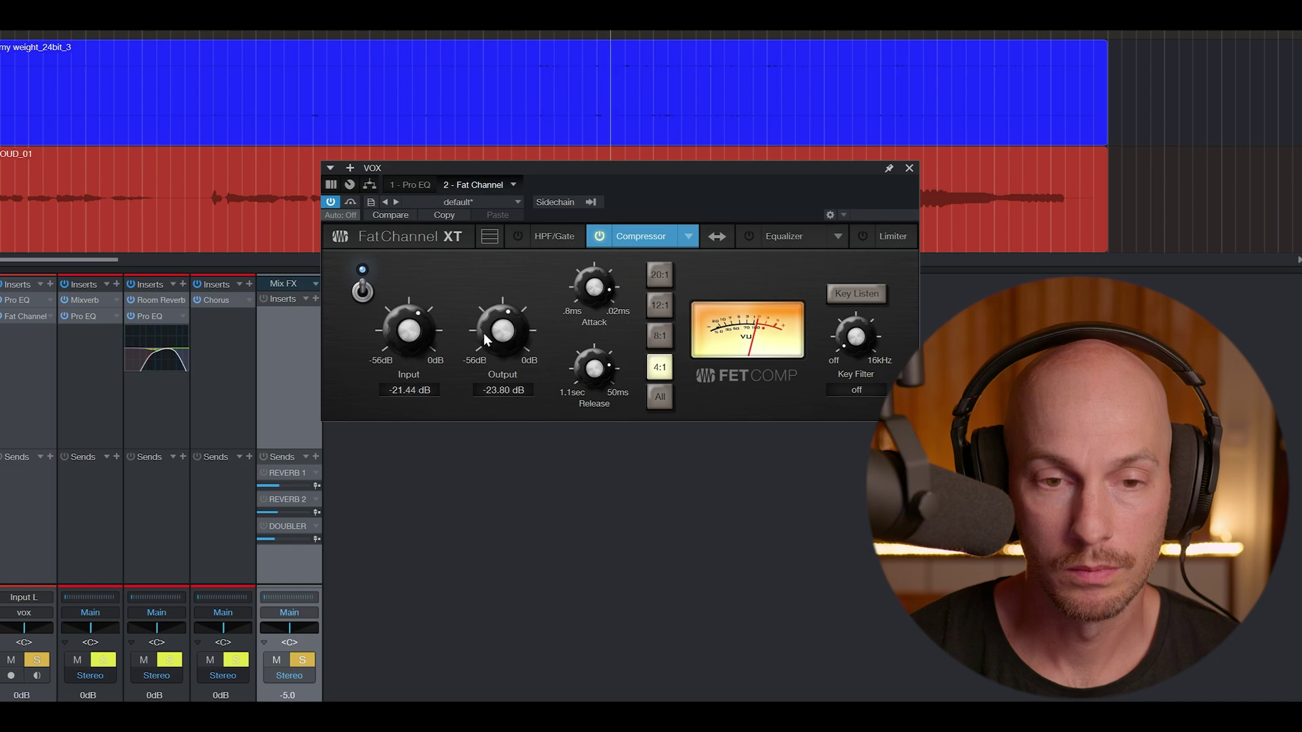
left_click_drag(482, 332, 478, 310)
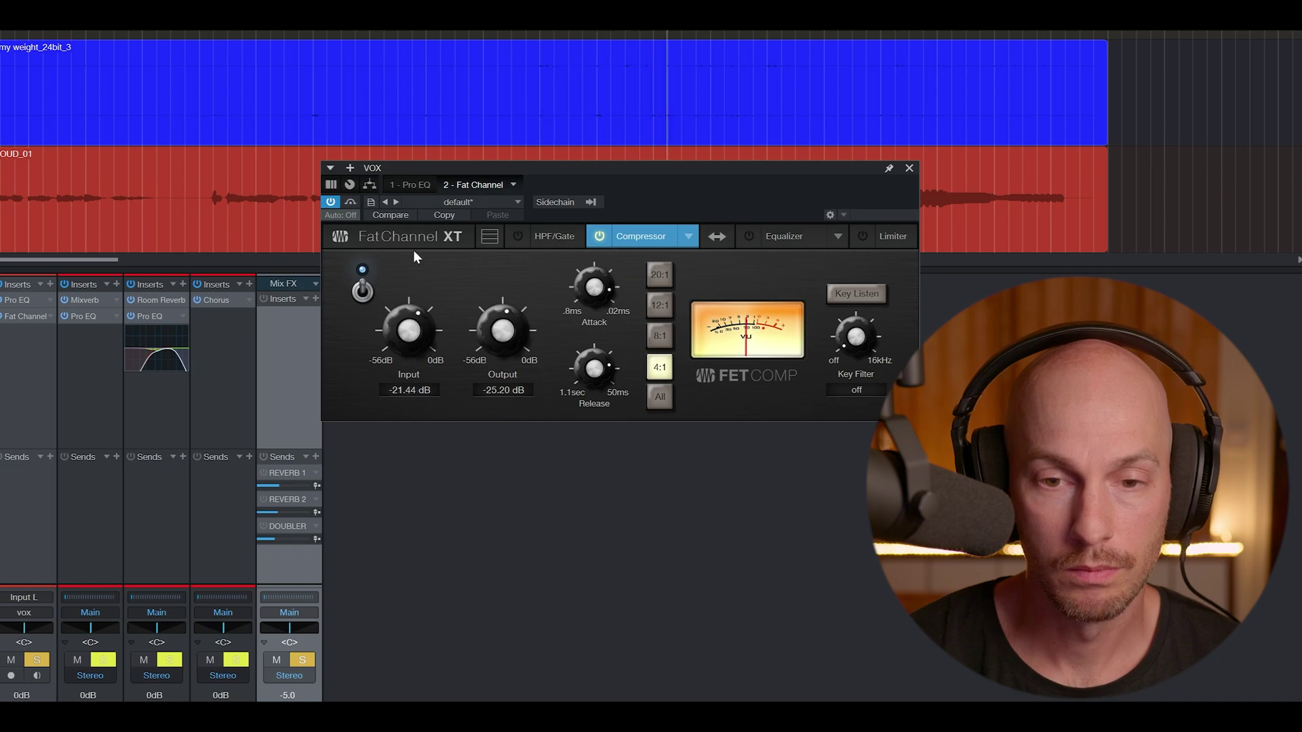
A/B the Fat Channel, set output to -23.52 dB, then add a second Fat Channel.
left_click(330, 202)
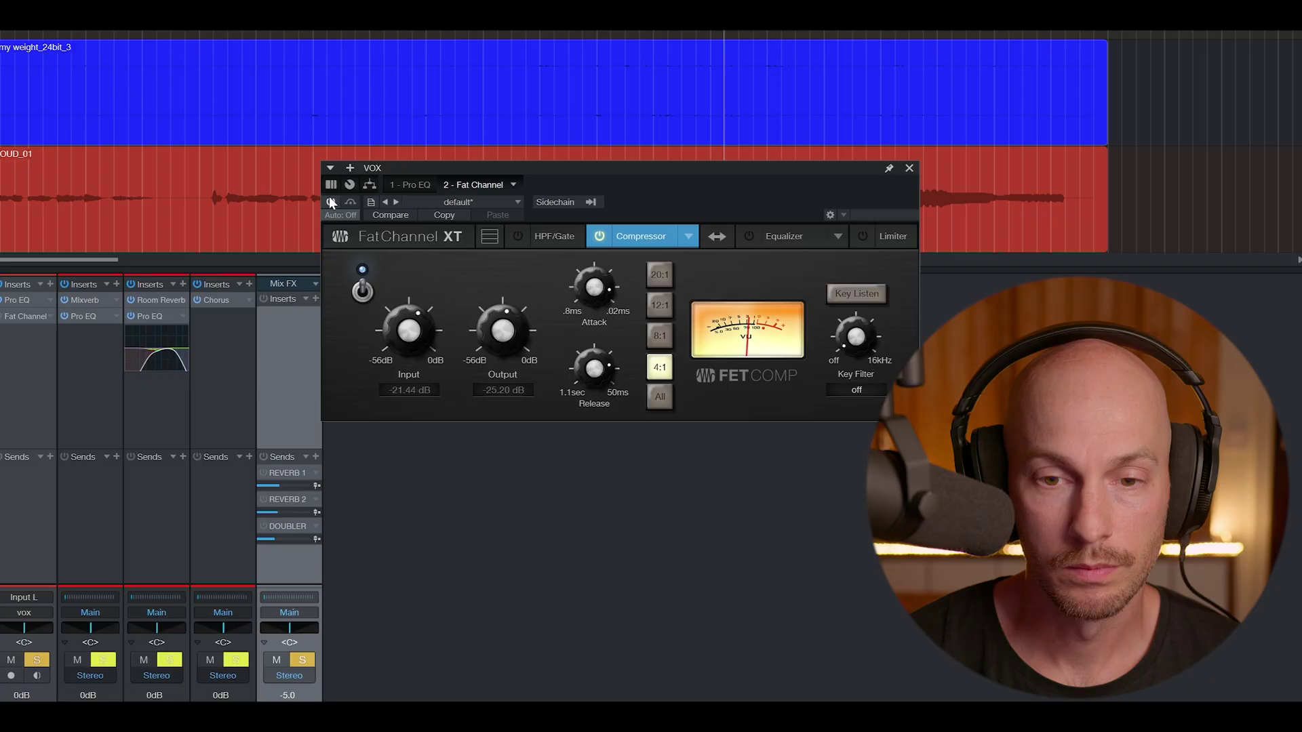
left_click(330, 202)
left_click_drag(482, 339, 494, 336)
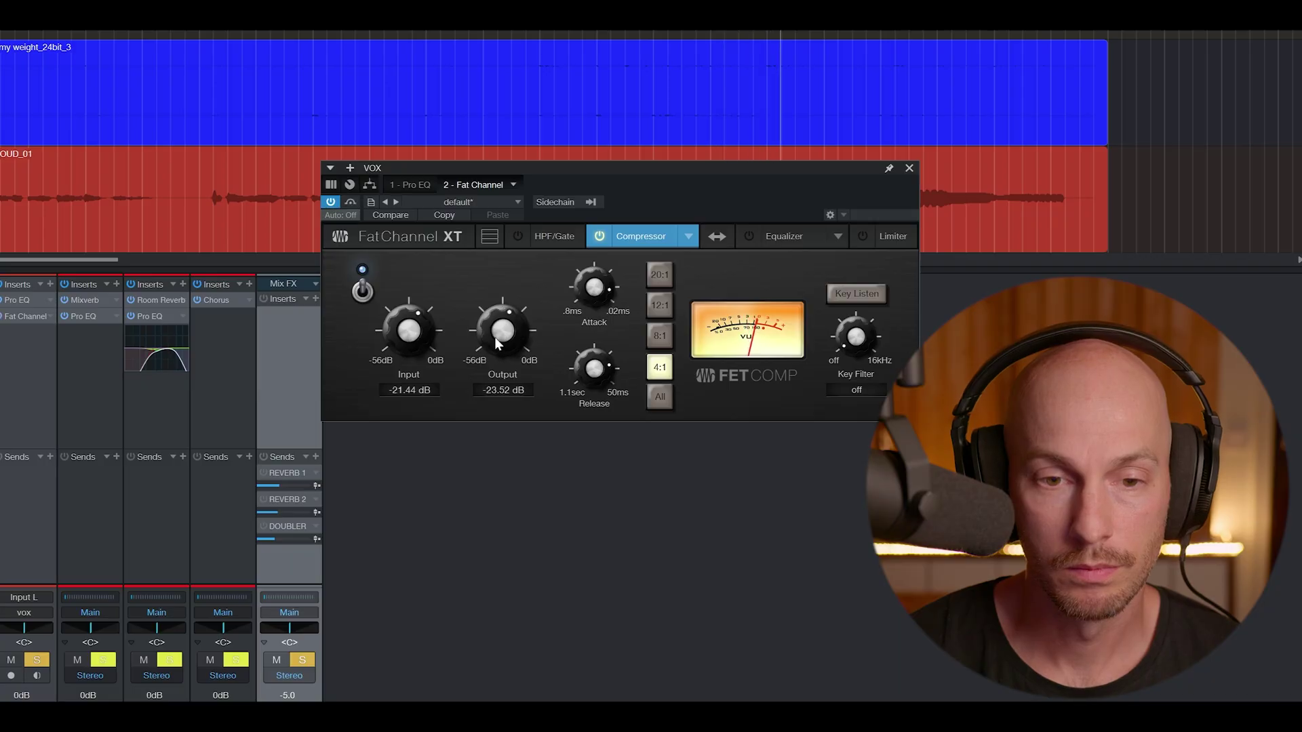
left_click(330, 202)
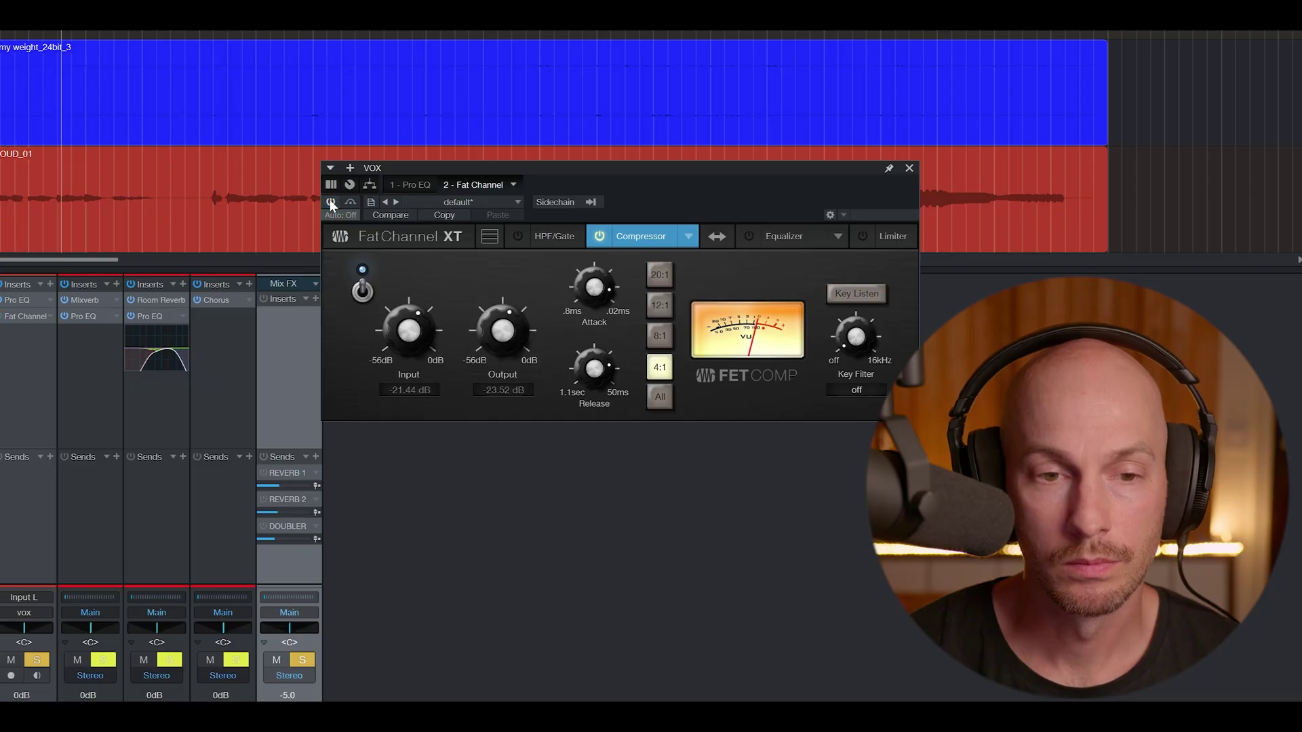
left_click(330, 202)
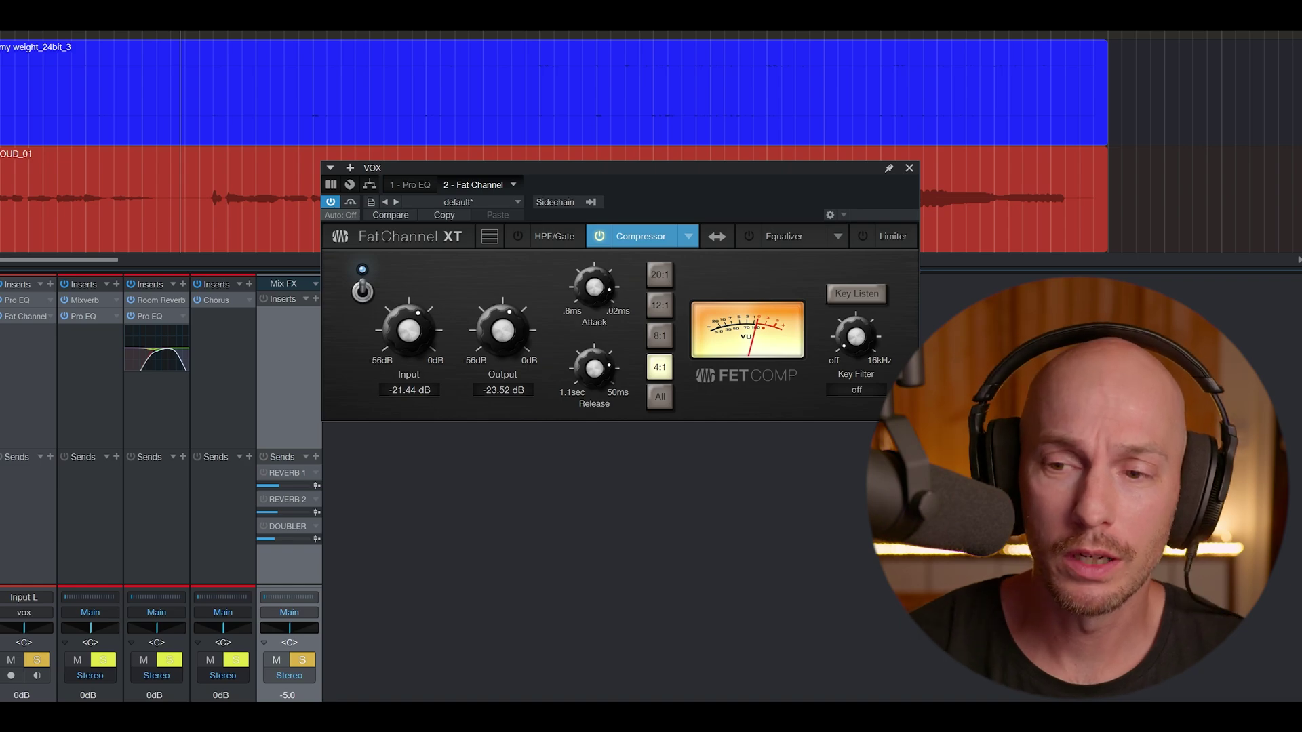
left_click_drag(863, 375, 10, 332)
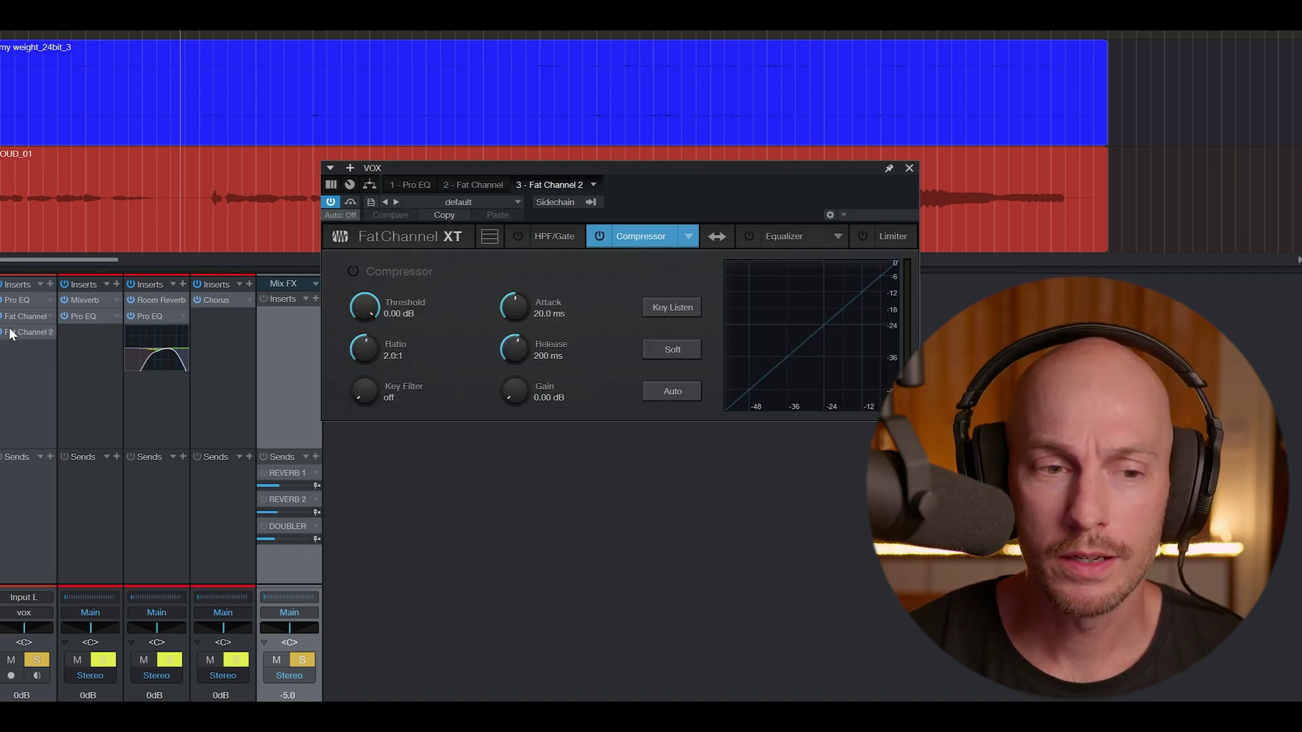
Switch the second Fat Channel to the Tube compressor and raise Peak Reduction to 80.
left_click(690, 237)
left_click(676, 293)
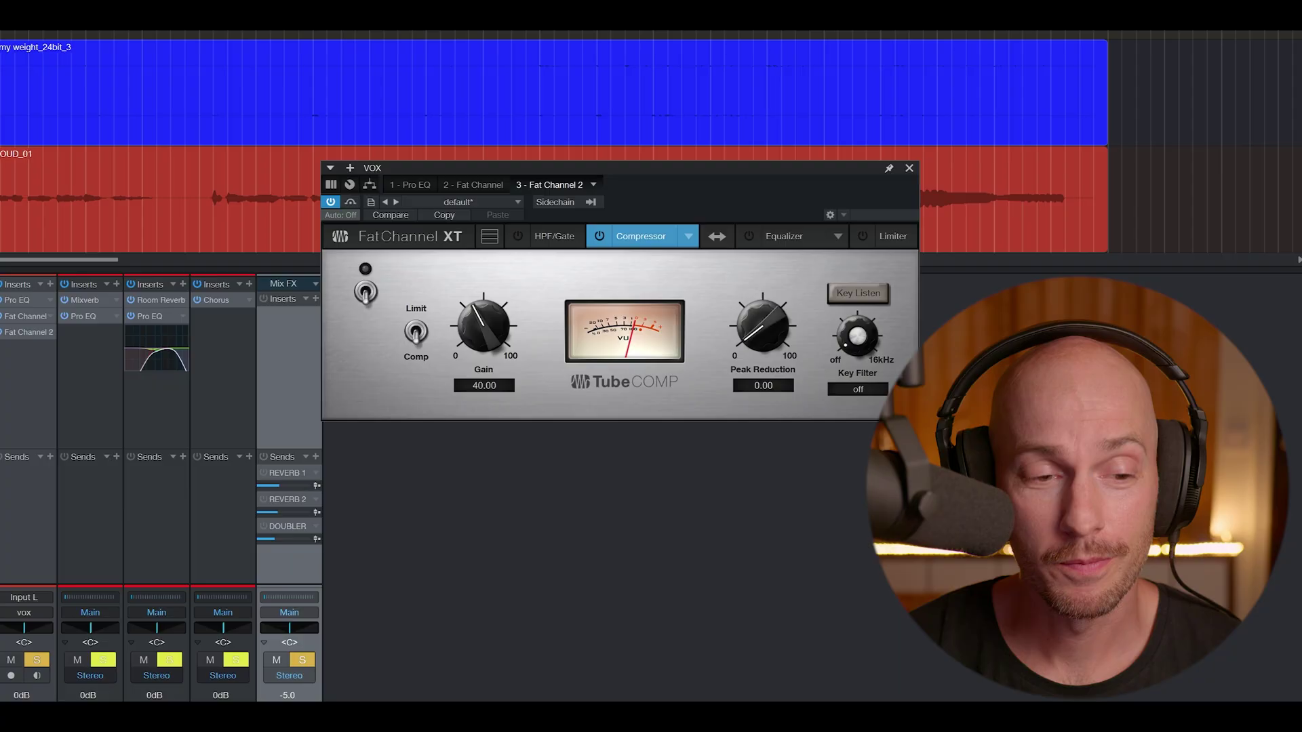
key("space")
left_click_drag(753, 328, 795, 242)
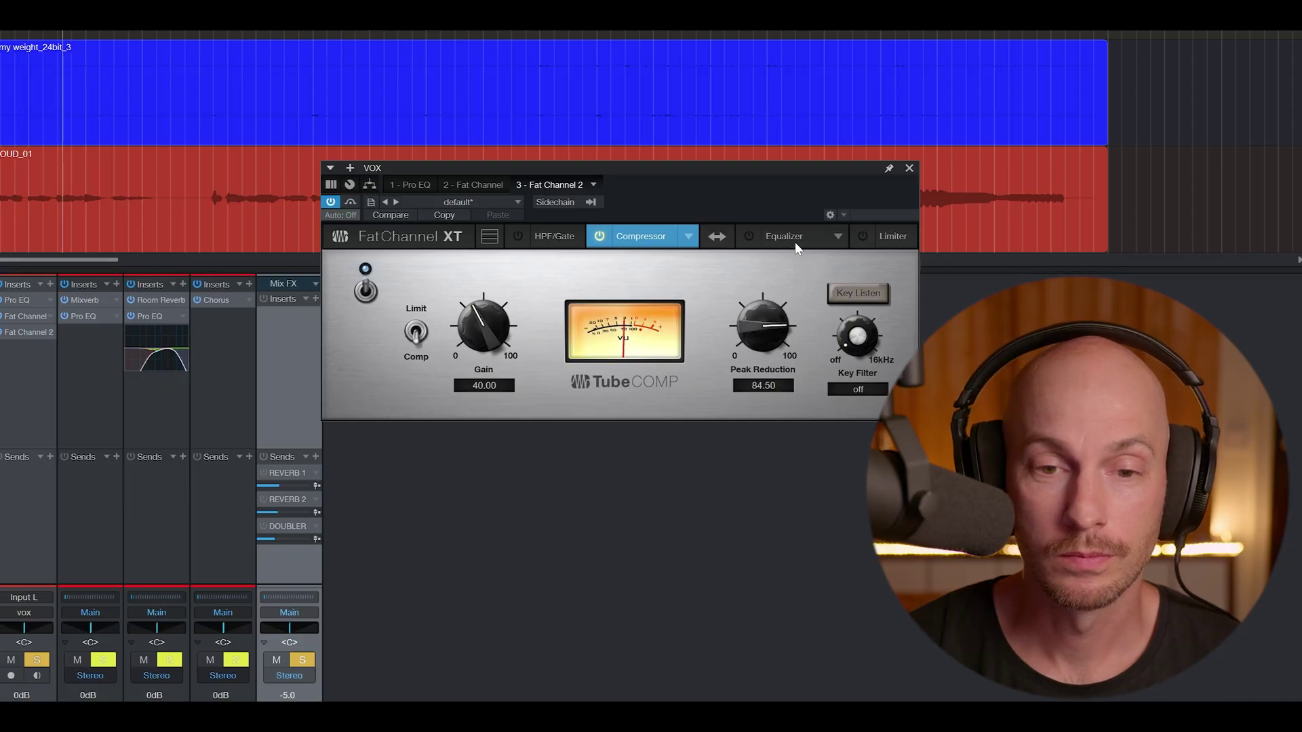
left_click_drag(758, 320, 760, 316)
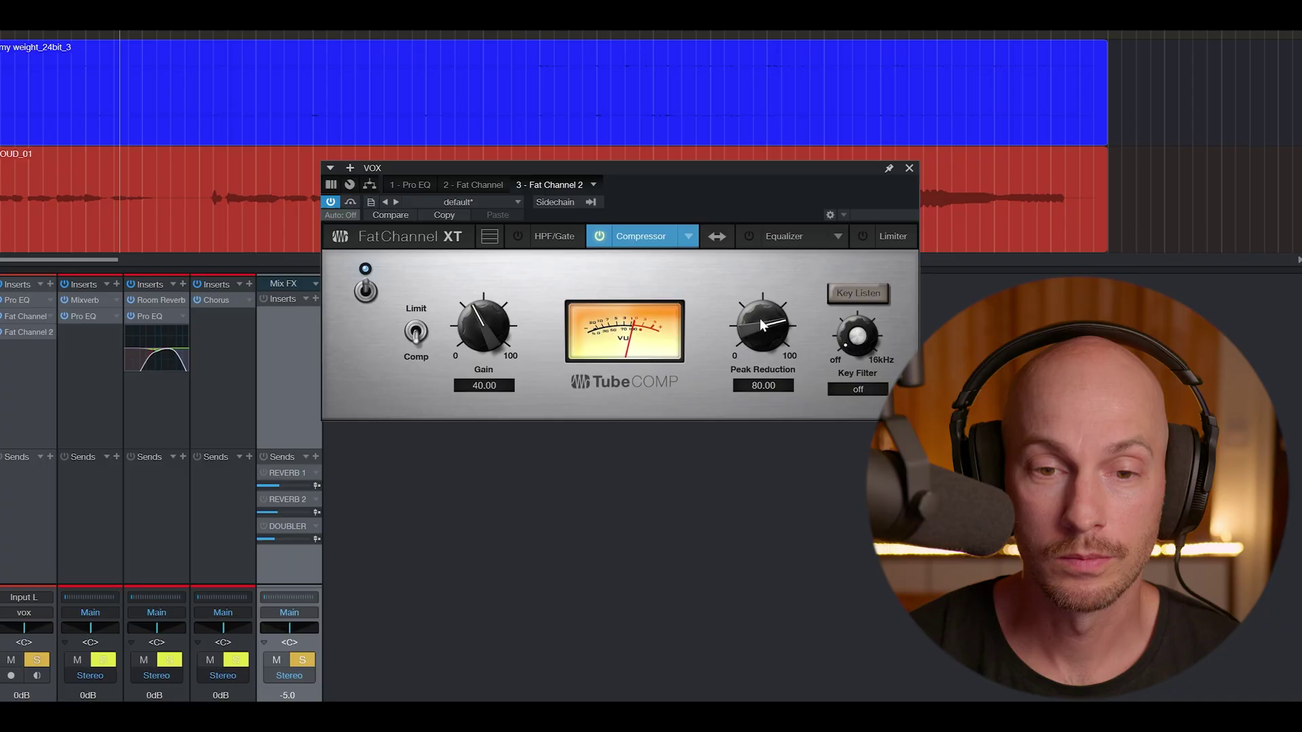
A/B the Tube compressor bypassed and active, easing Peak Reduction down to 71.50.
left_click(329, 200)
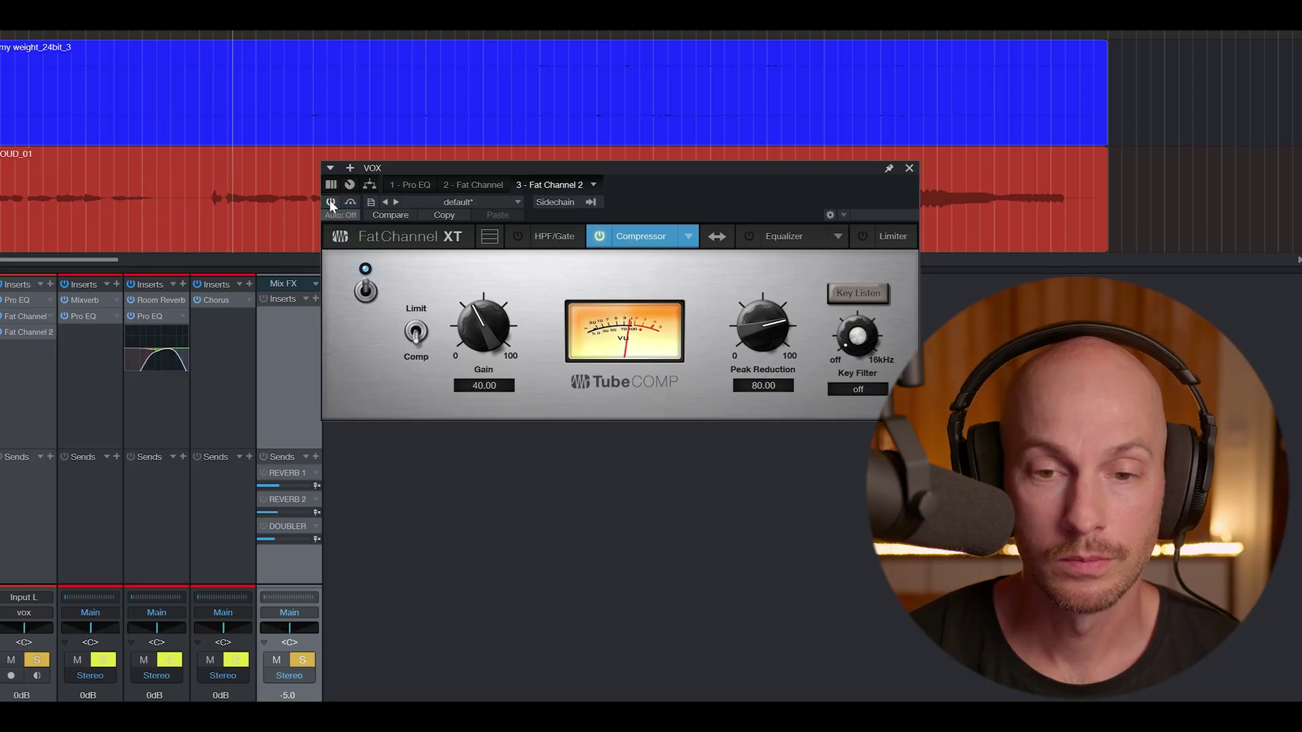
left_click(330, 200)
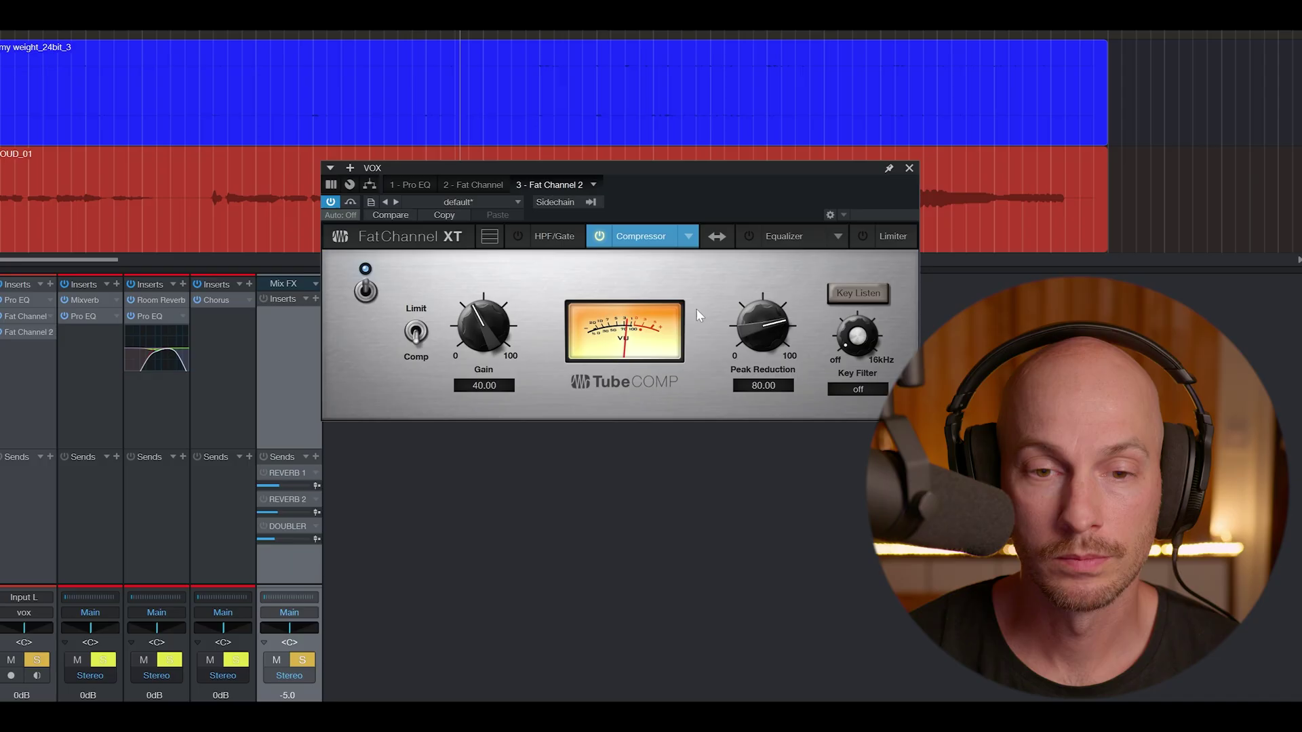
left_click(331, 202)
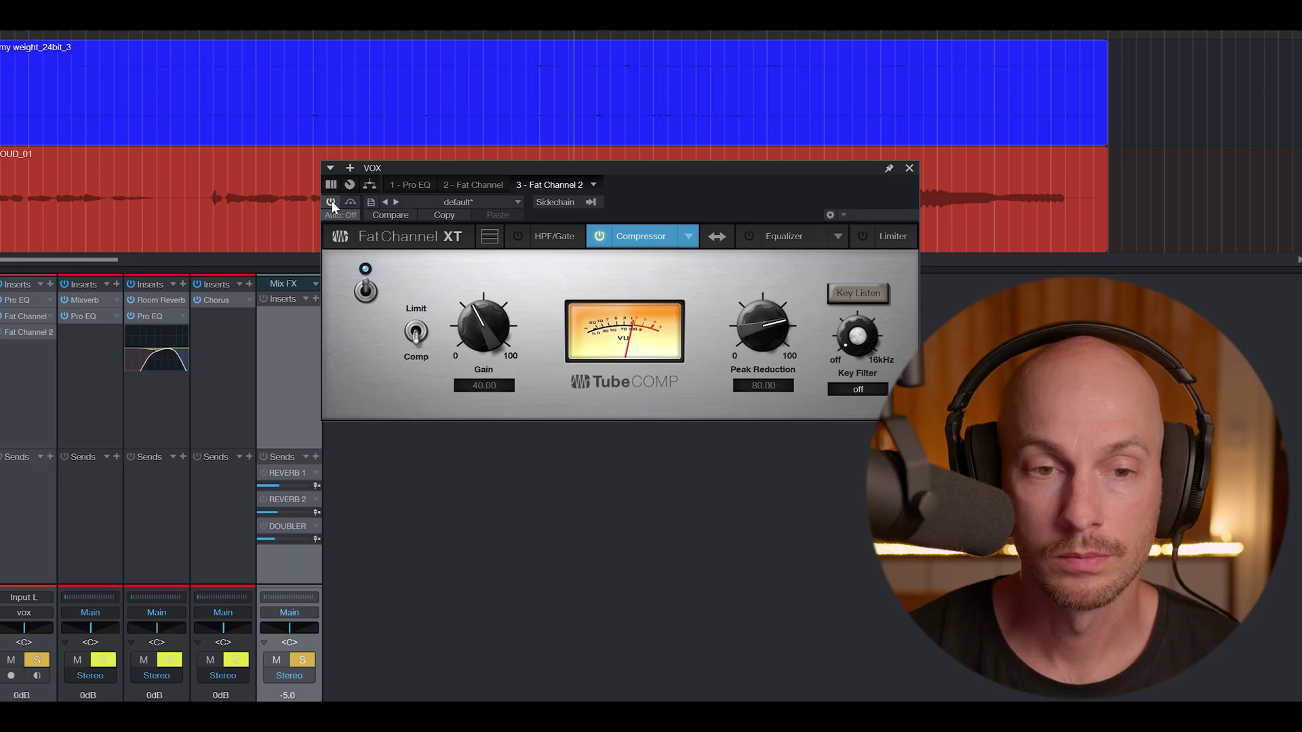
left_click(331, 202)
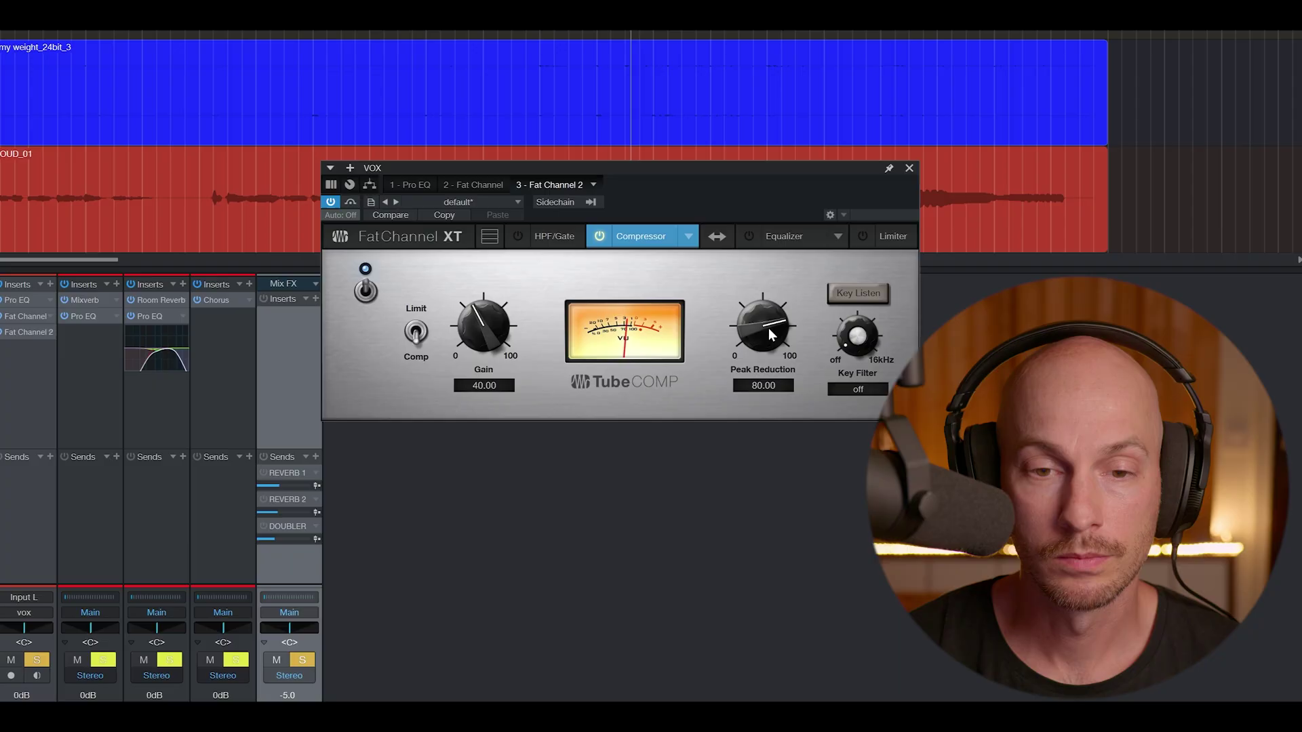
left_click_drag(755, 323, 732, 328)
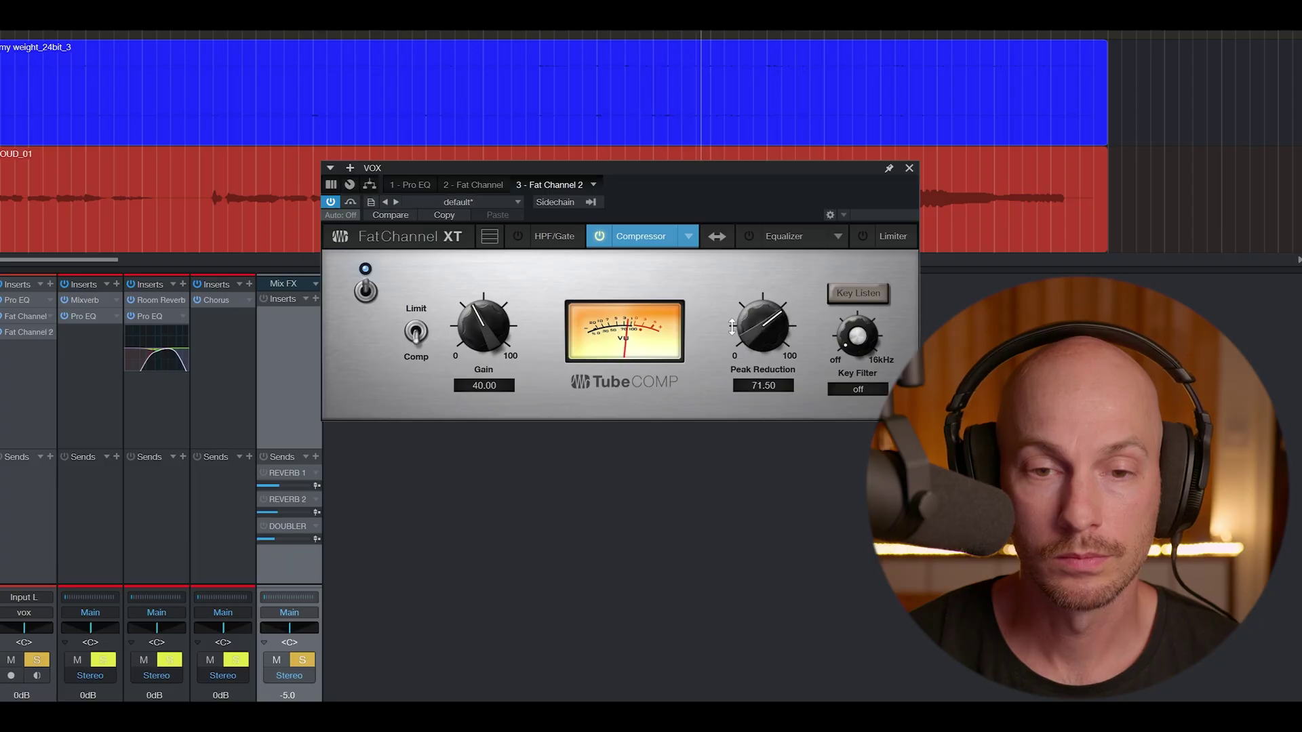
left_click(332, 202)
left_click(332, 202)
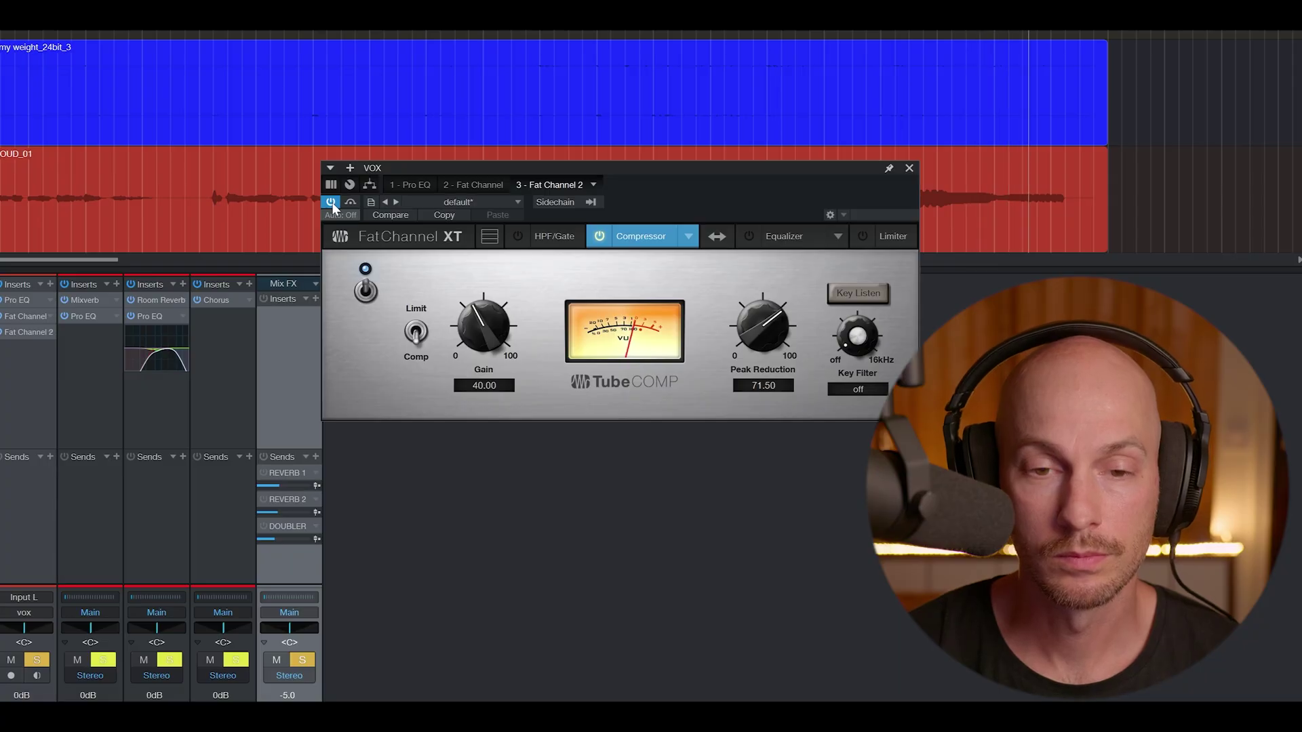
left_click_drag(639, 167, 643, 265)
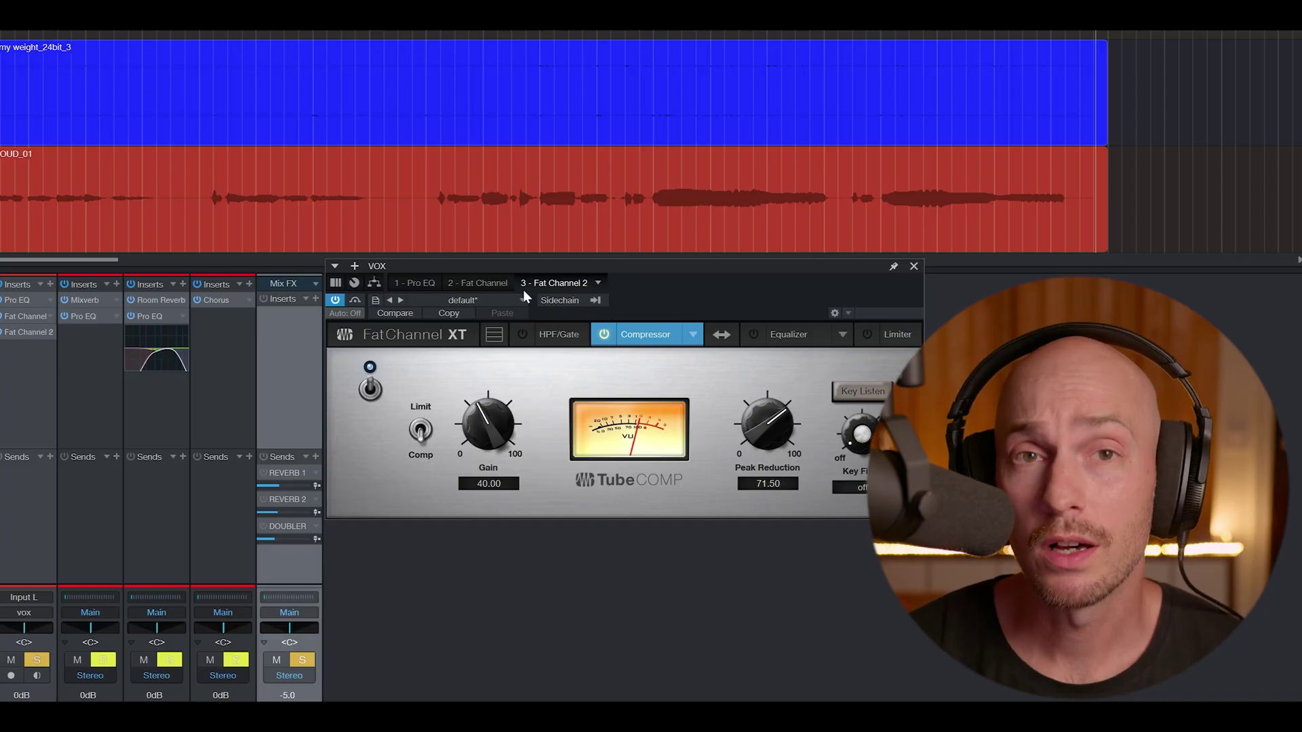
Insert a De-Esser on the VOX channel by searching 'des'.
left_click(53, 287)
type("dess")
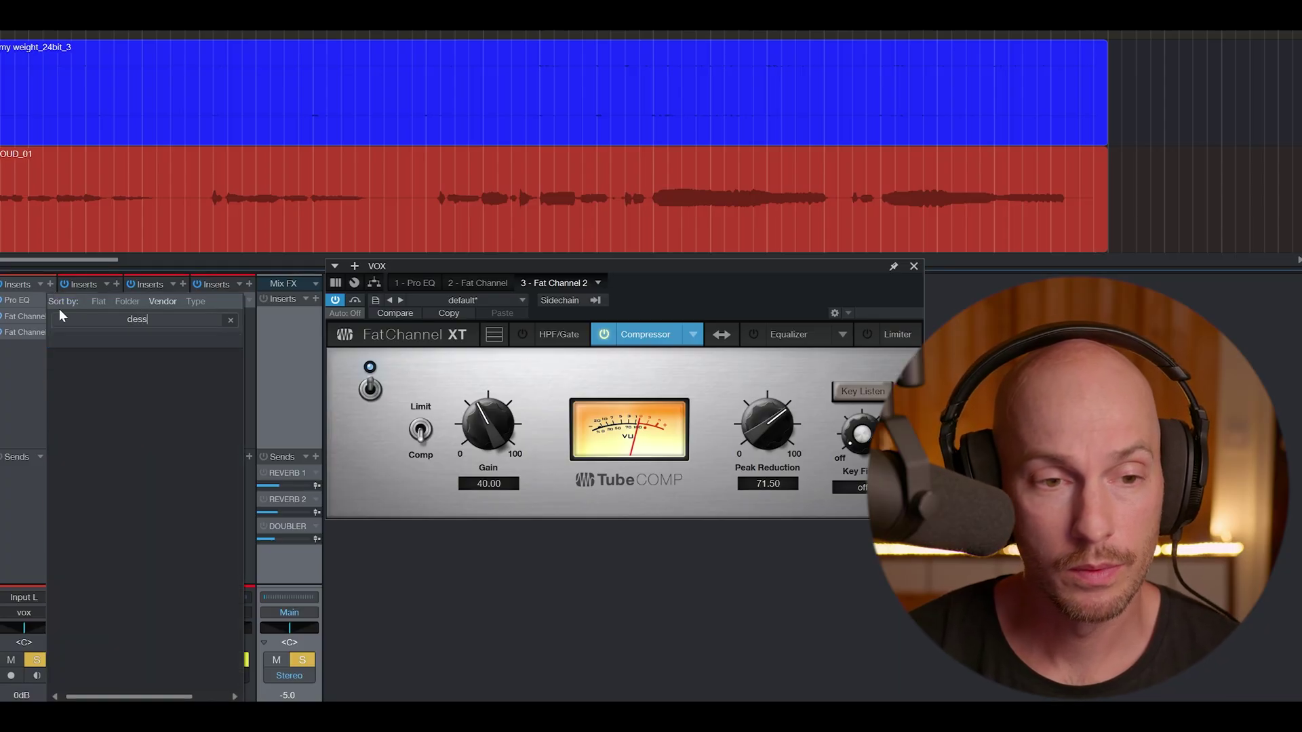
key("BackSpace")
key("BackSpace")
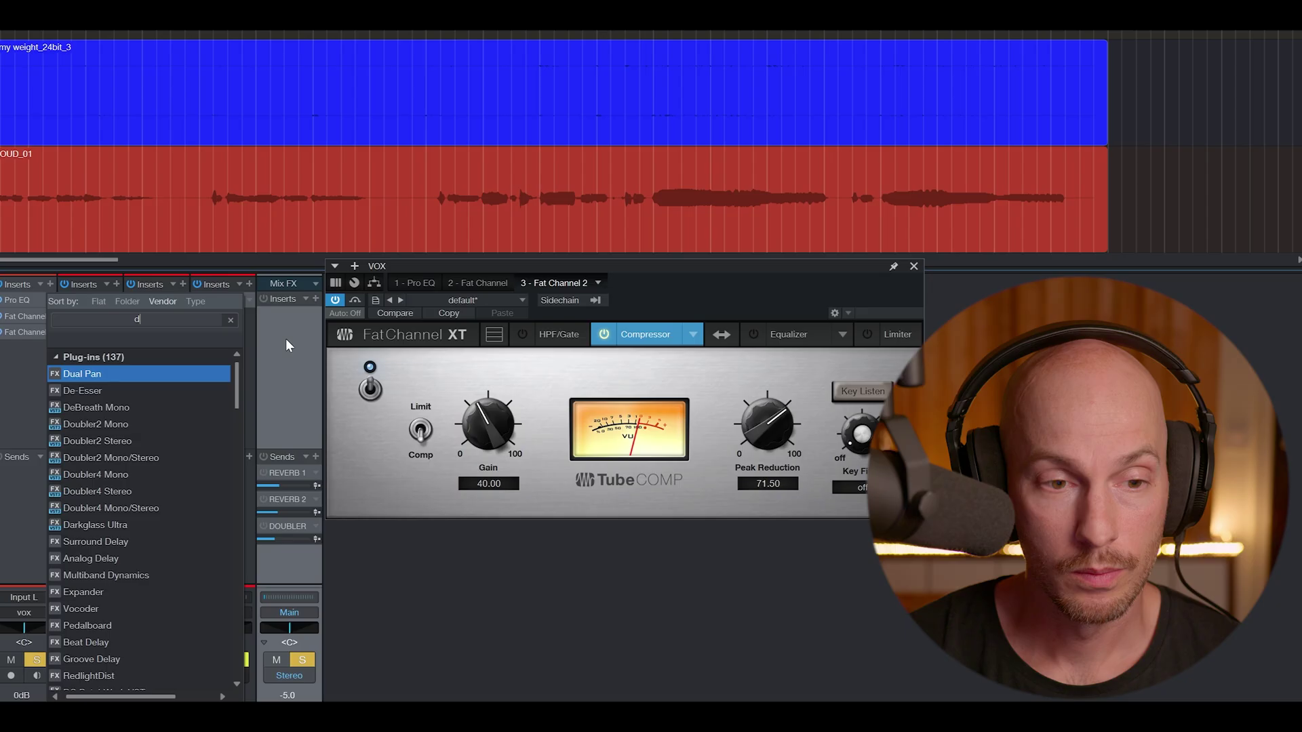
left_click(137, 373)
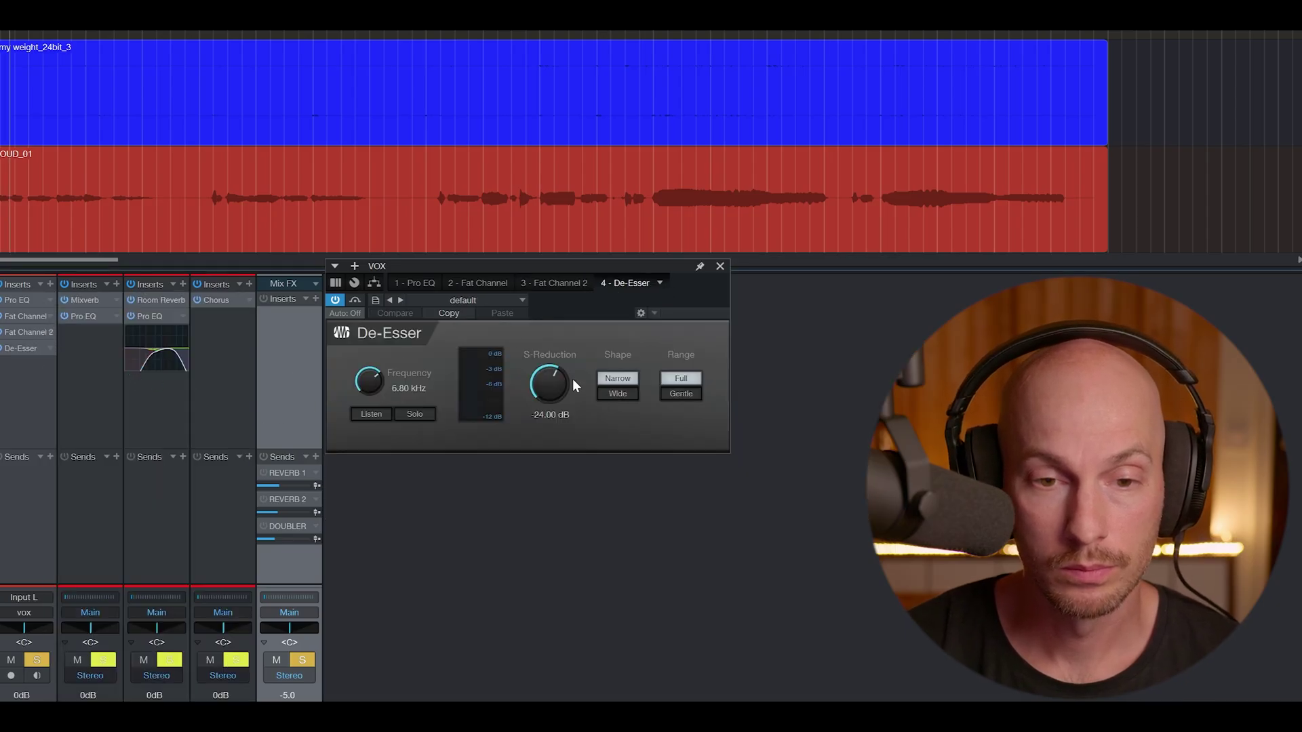
Set the De-Esser to Wide shape and S-Reduction -50.40 dB, checking with Solo.
left_click_drag(549, 384, 543, 444)
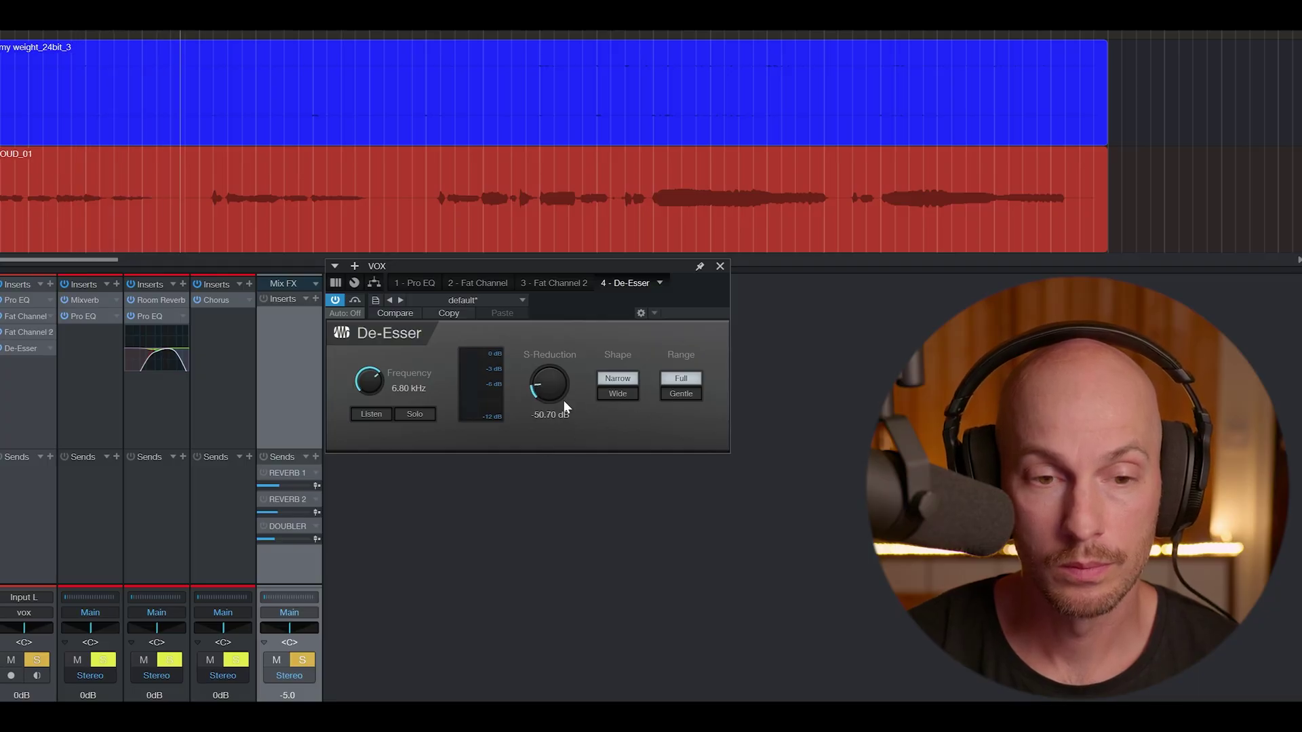
left_click(618, 395)
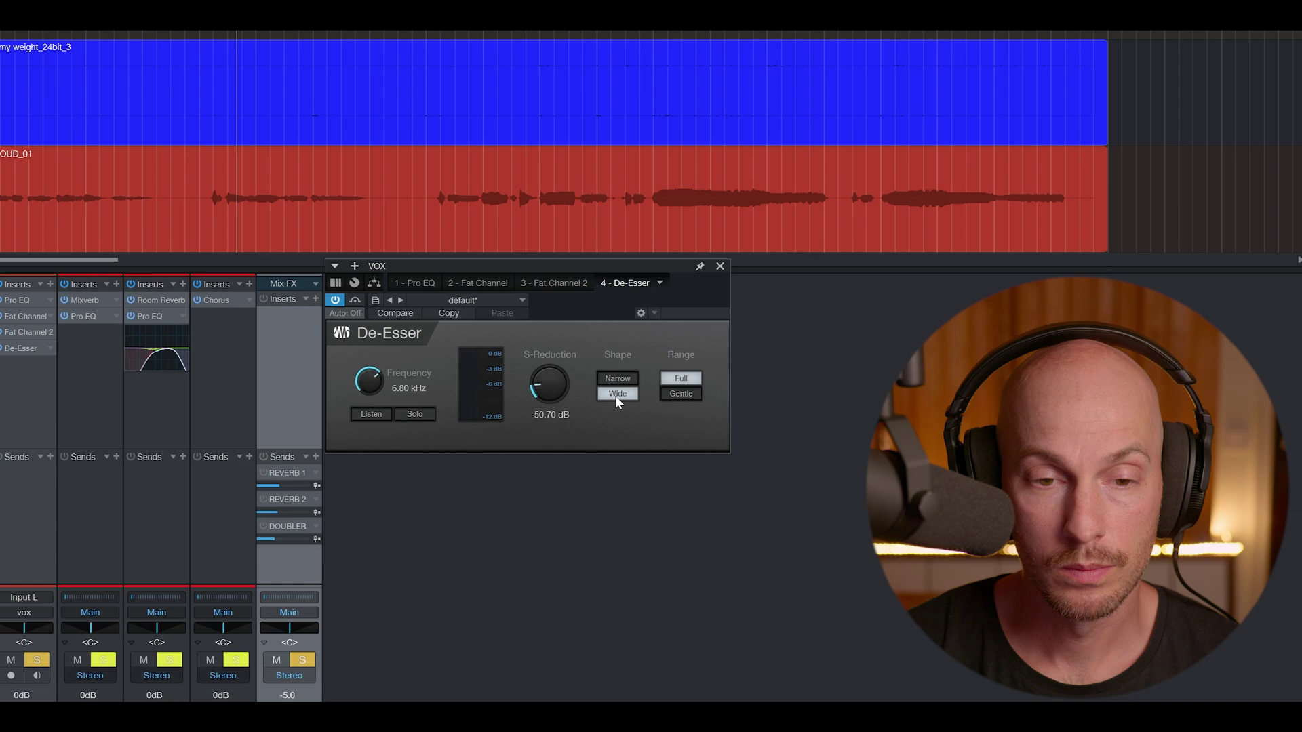
left_click(415, 412)
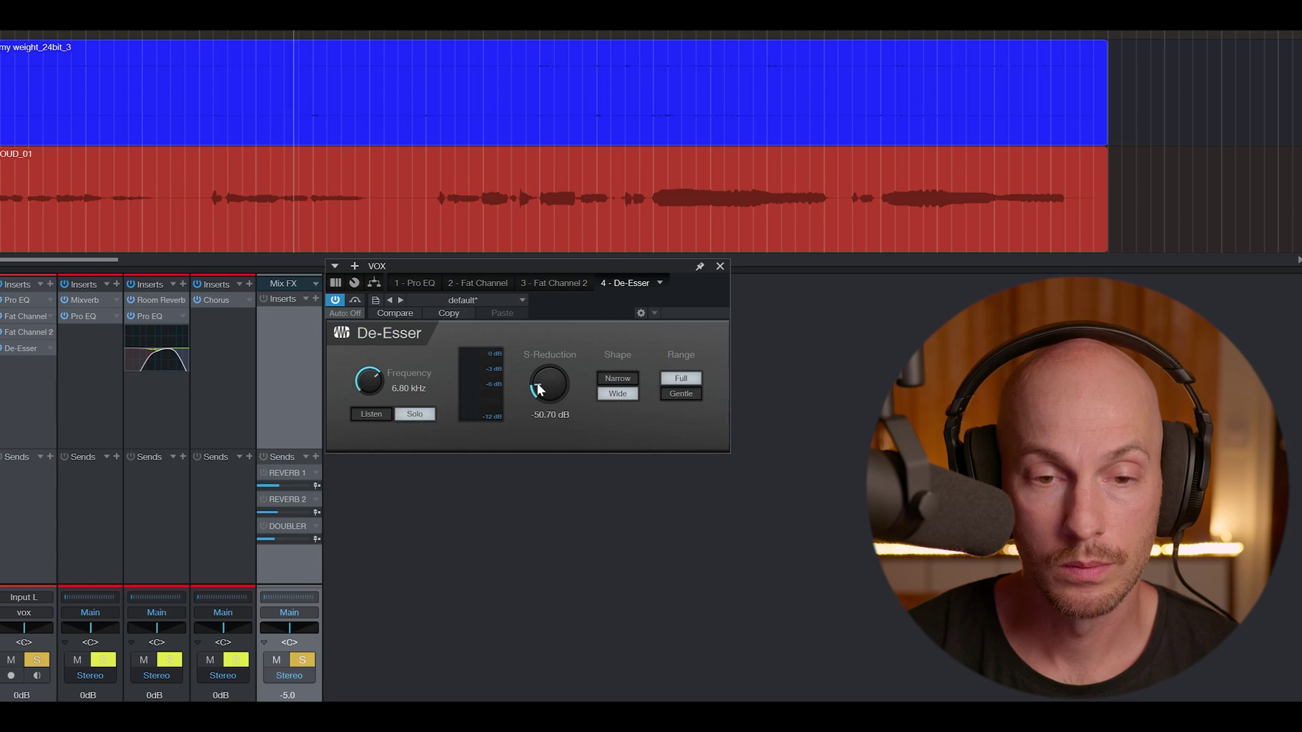
left_click_drag(537, 383, 518, 419)
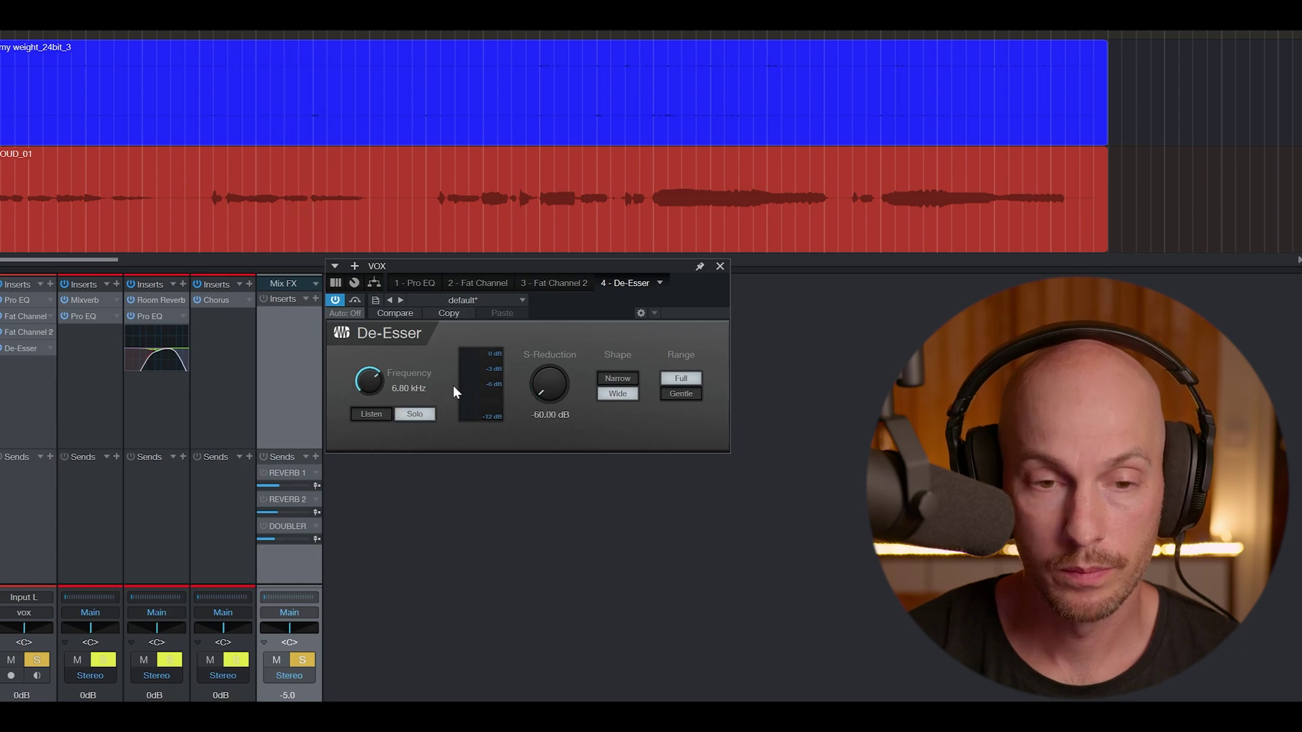
left_click(415, 415)
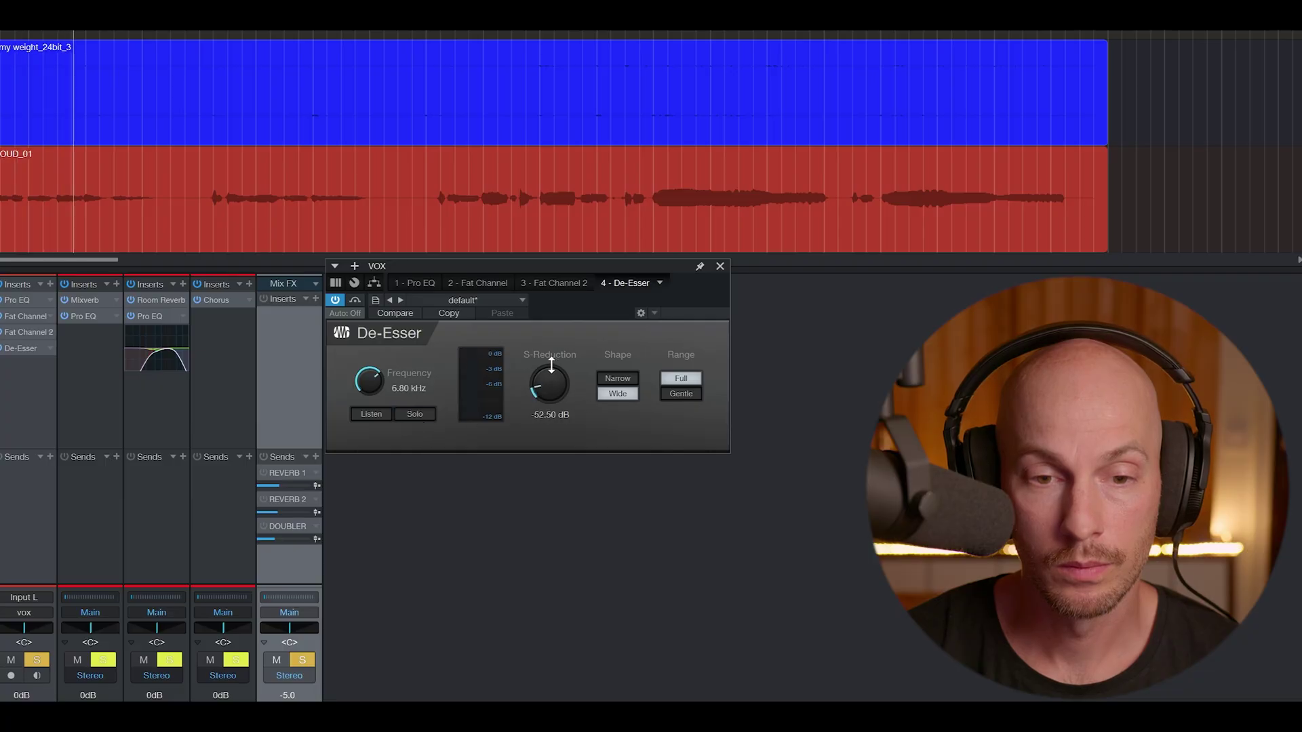
left_click_drag(551, 385, 553, 364)
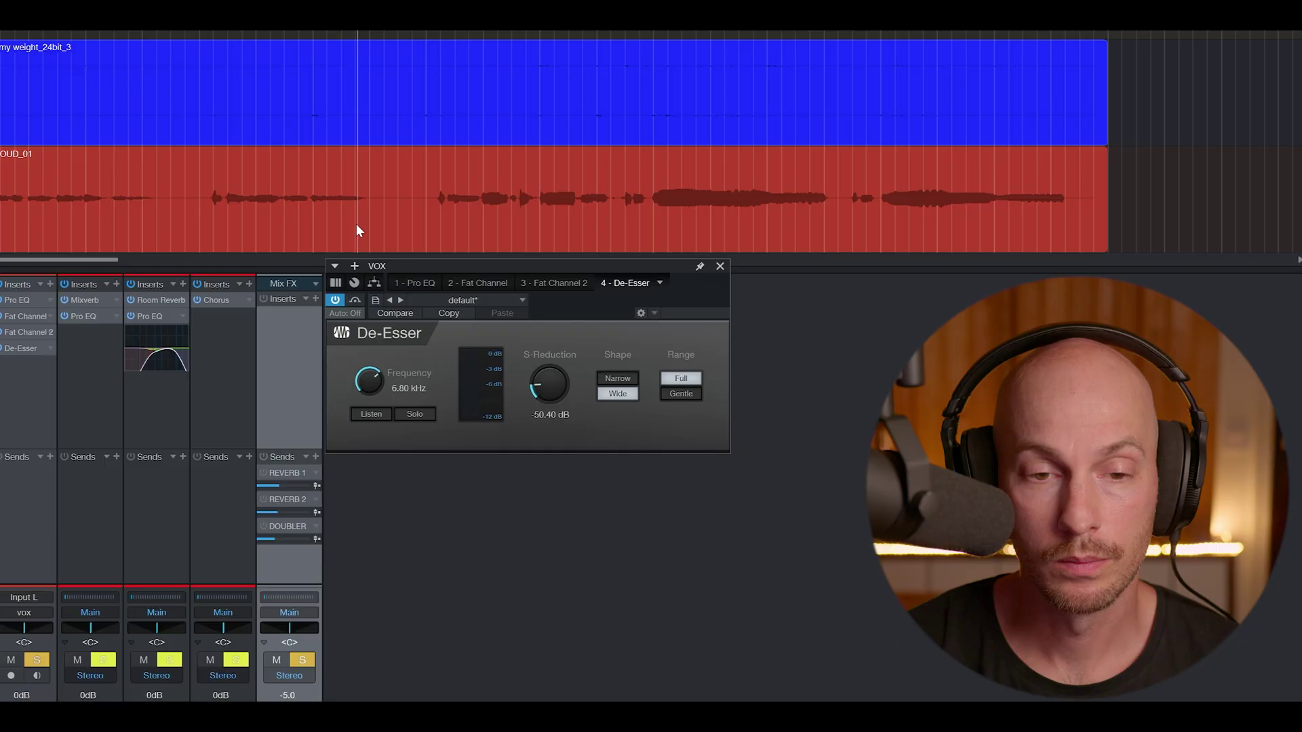
key("space")
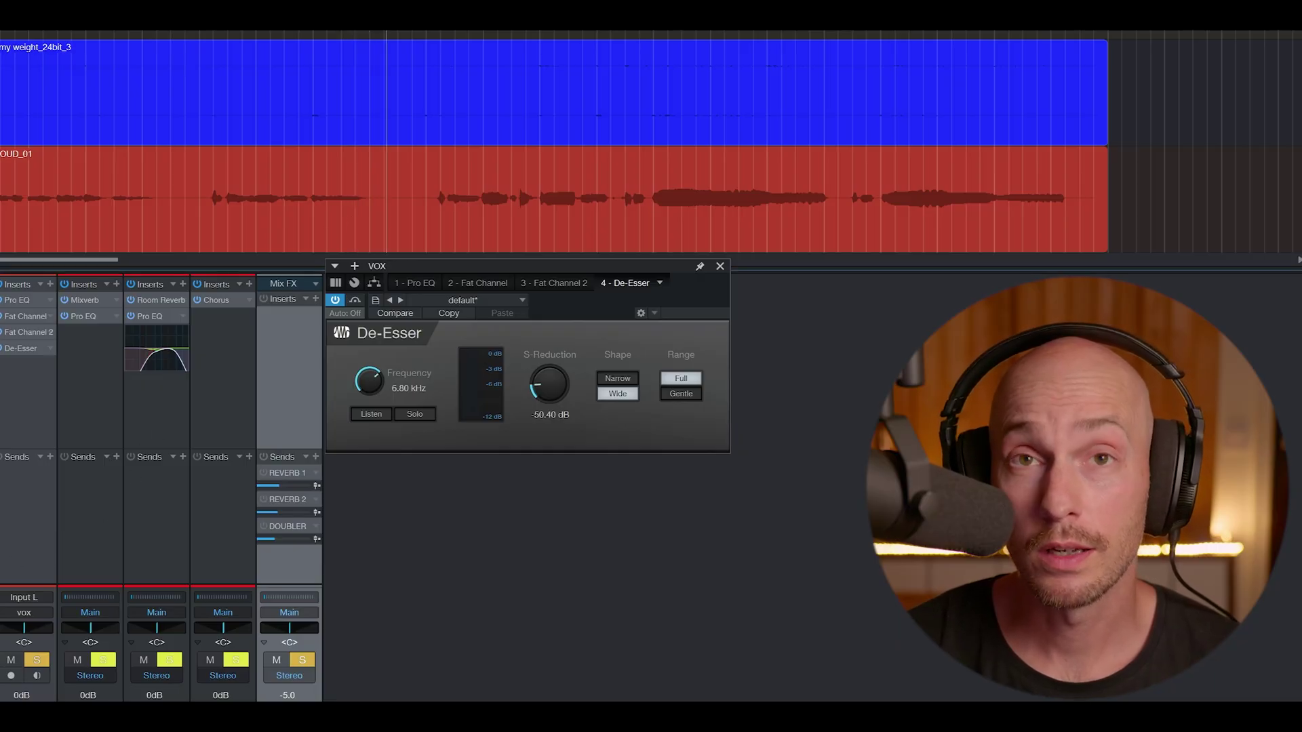
left_click(184, 35)
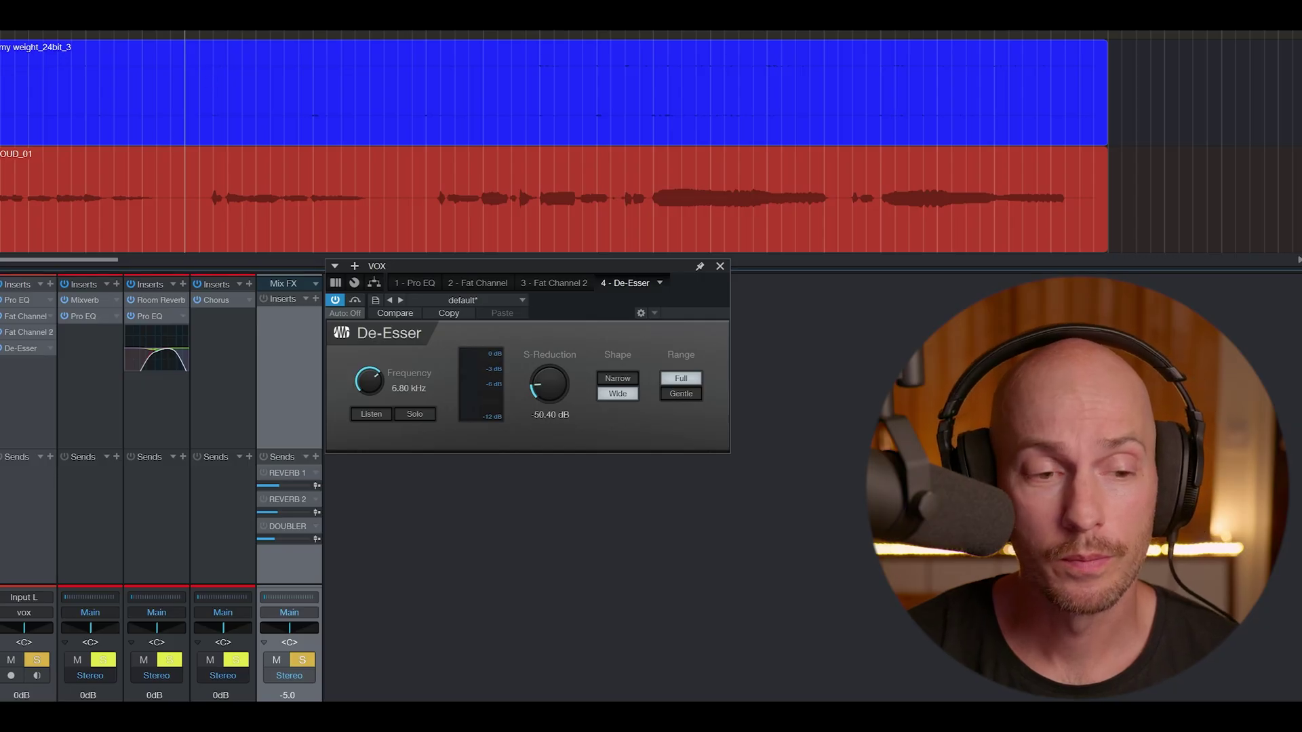
key("space")
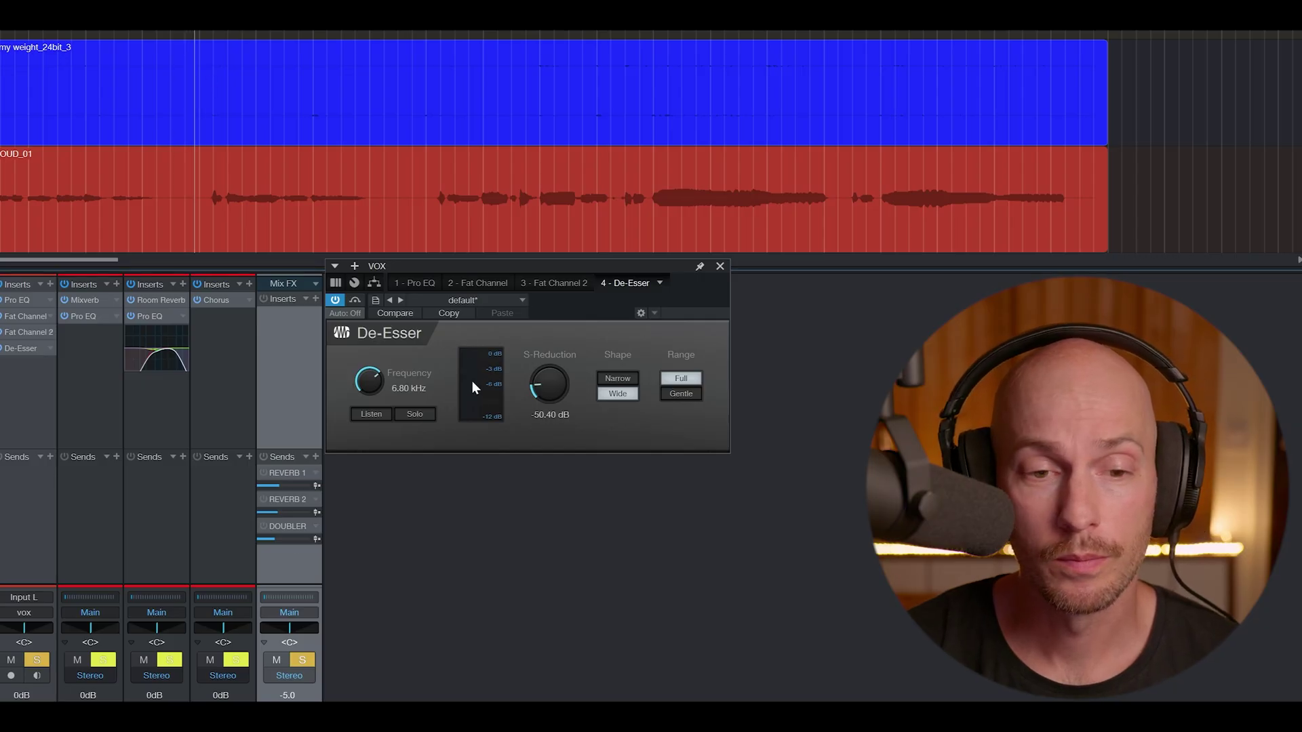
left_click(335, 299)
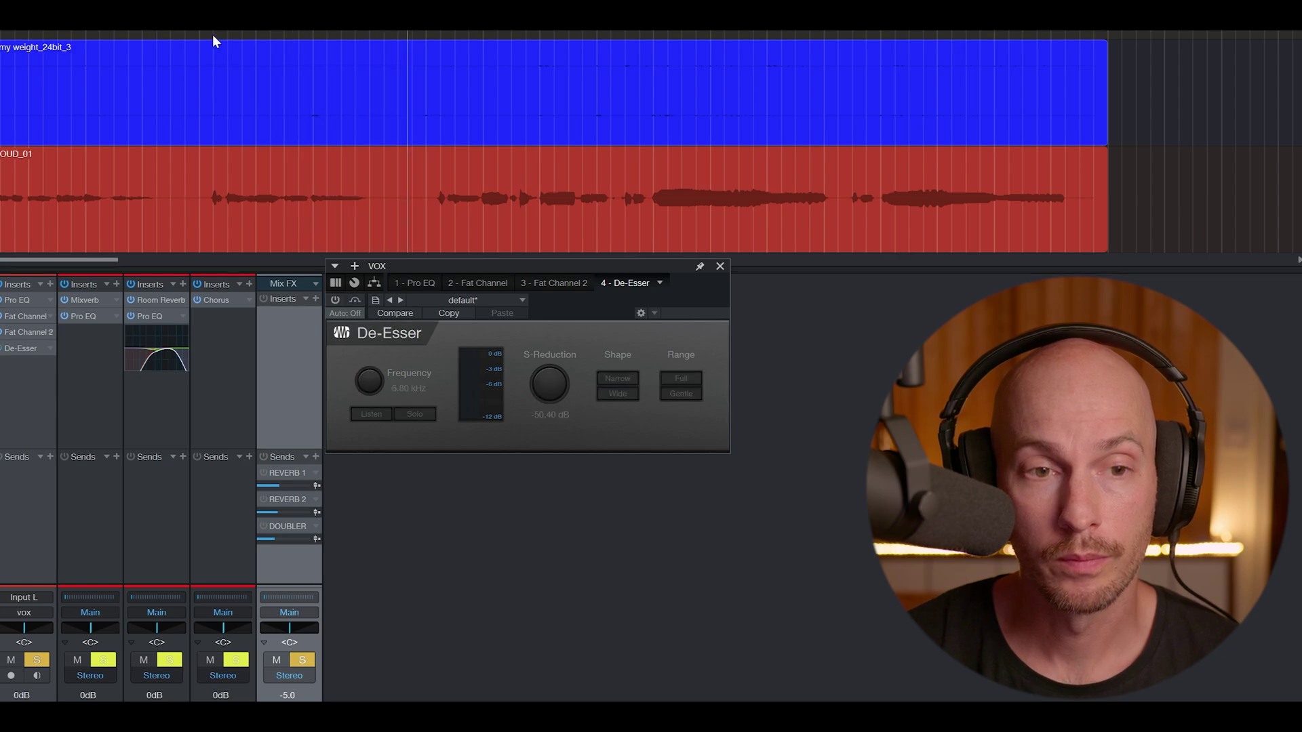
left_click(185, 41)
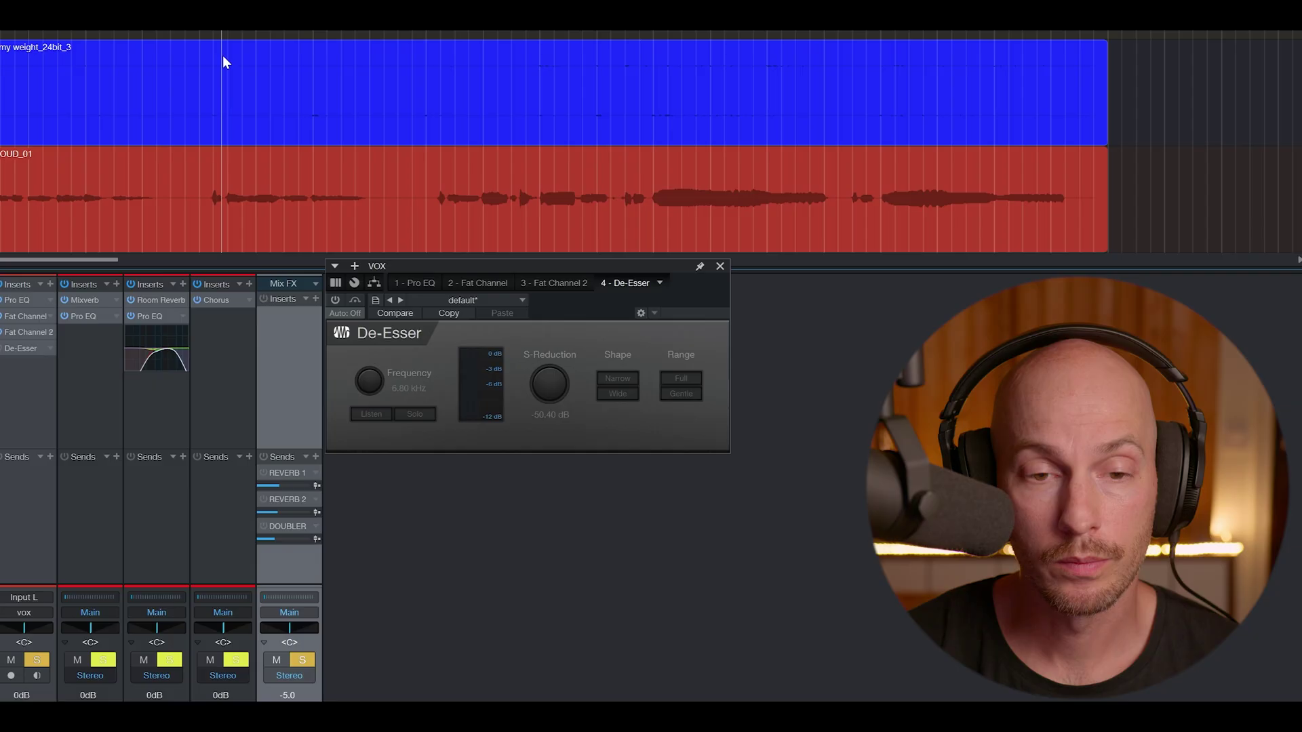
left_click(334, 300)
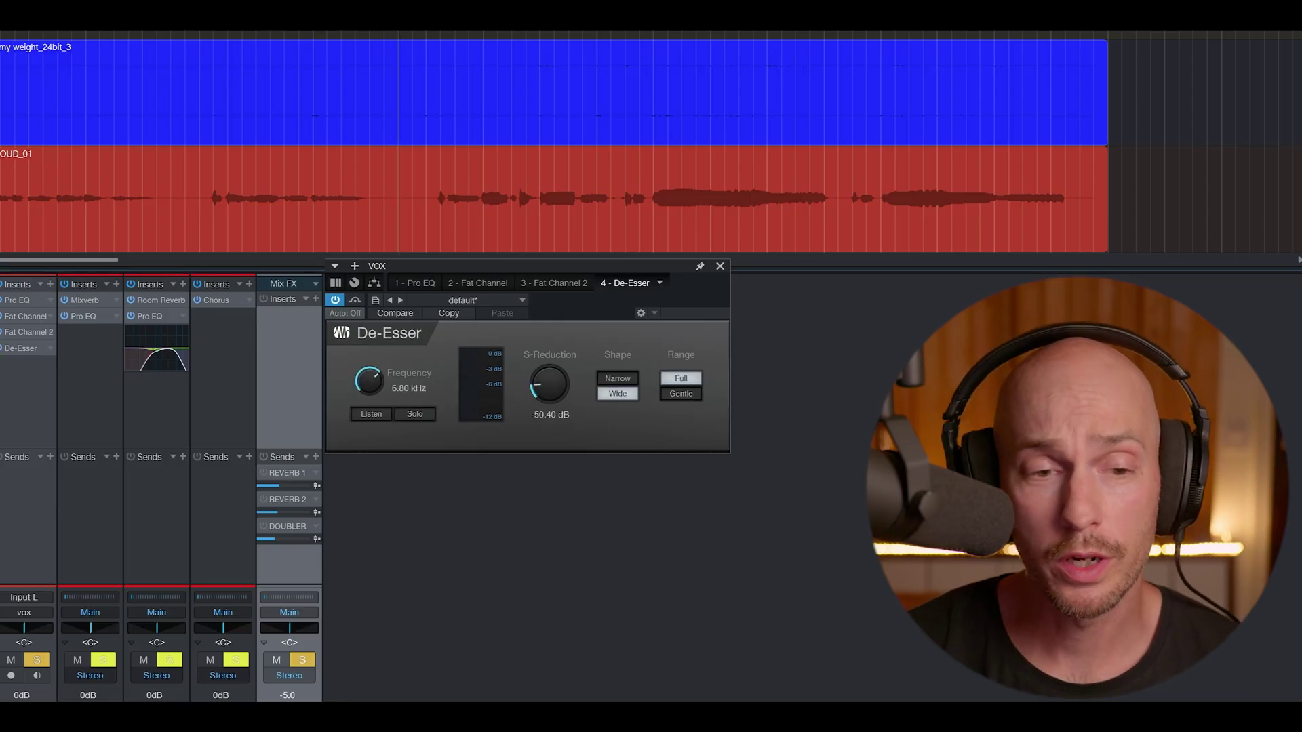
left_click_drag(489, 259, 494, 309)
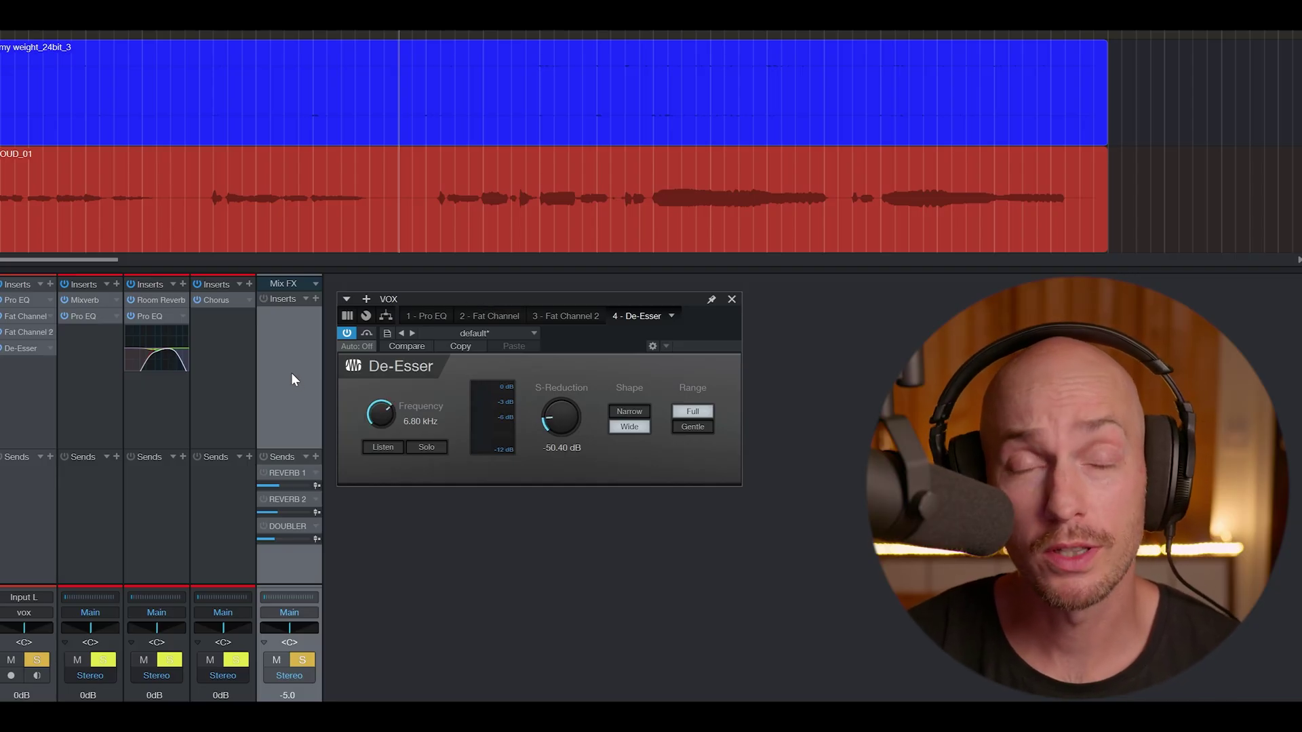
Open the Mixverb on REVERB 1 and restart playback with the backing track unmuted.
left_click(87, 303)
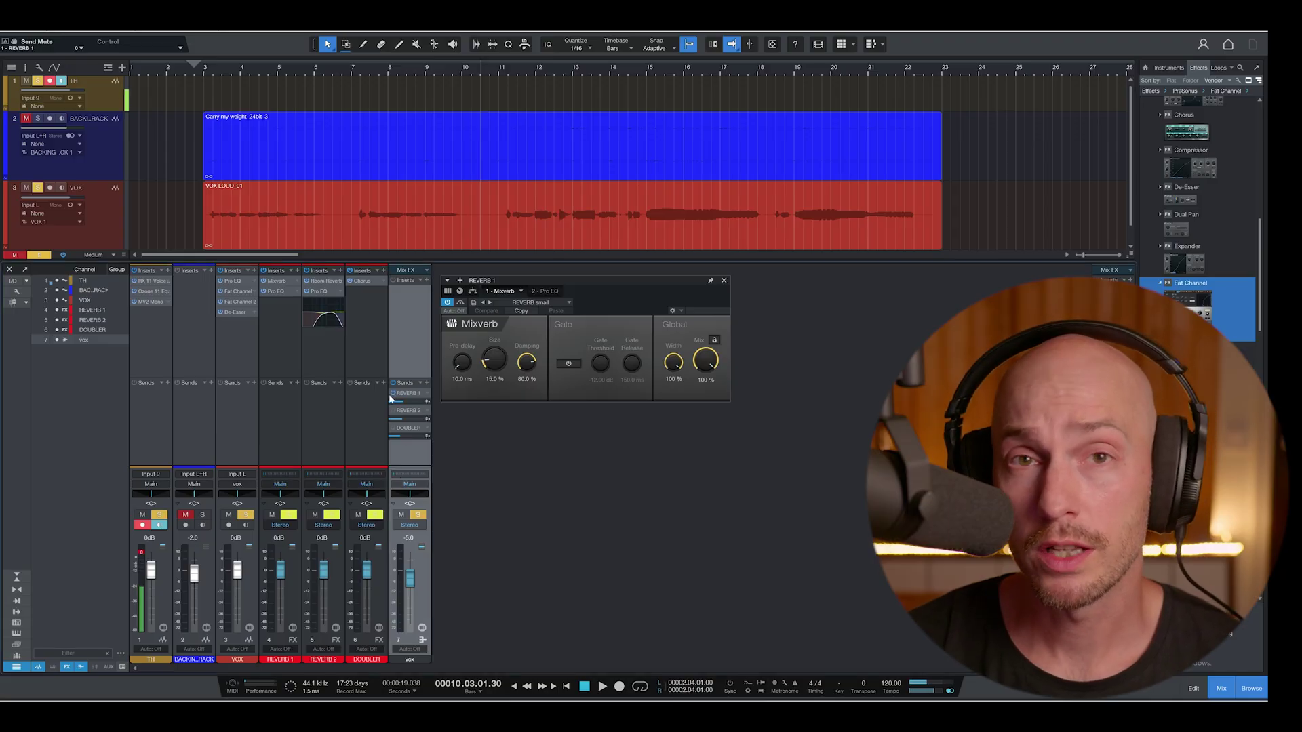
key("space")
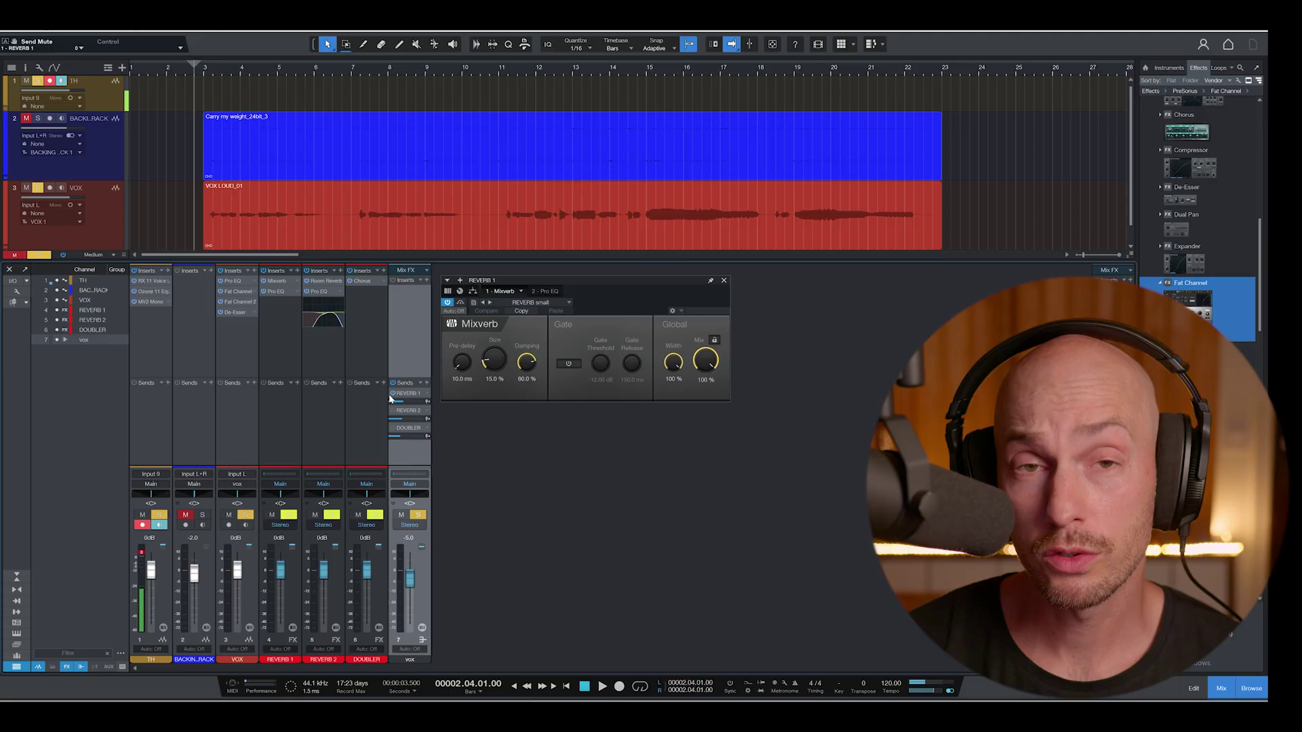
left_click(187, 516)
key("space")
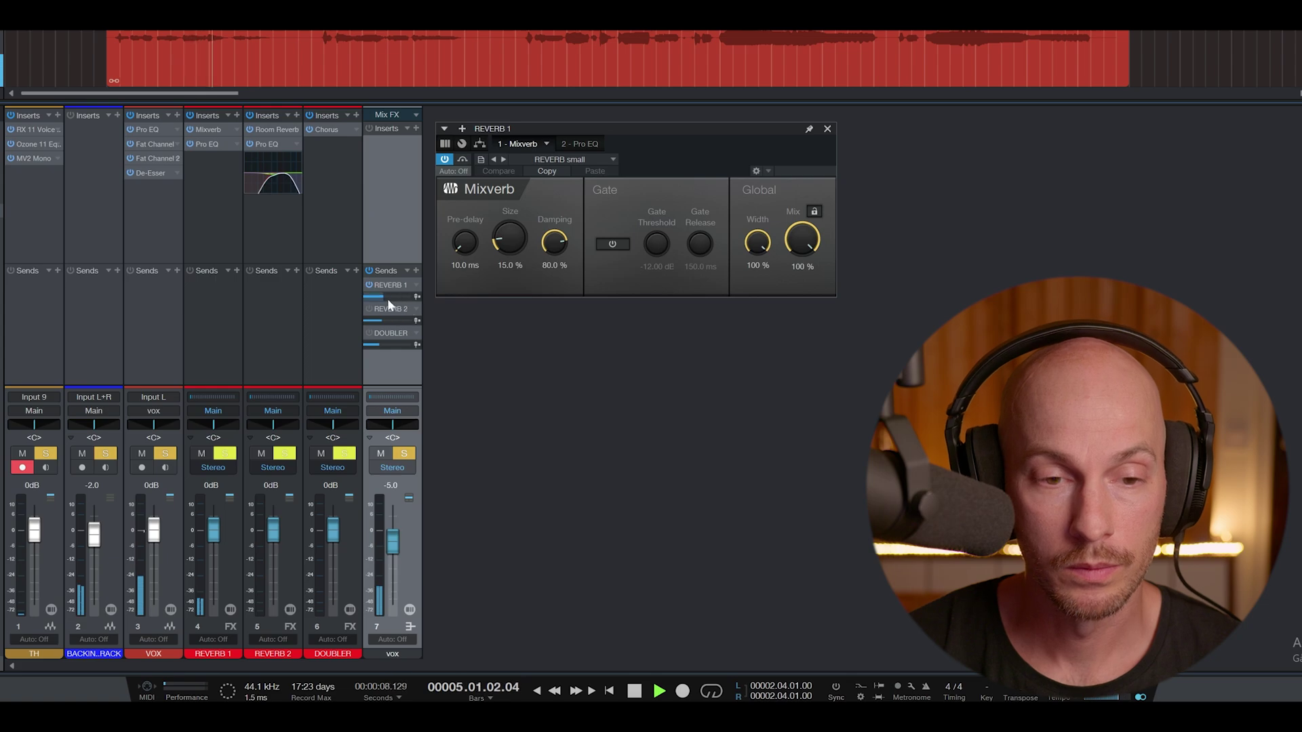
Raise the vocal's REVERB 1 send, A/B it off and on, then view the return's highpass EQ.
left_click_drag(388, 298, 368, 283)
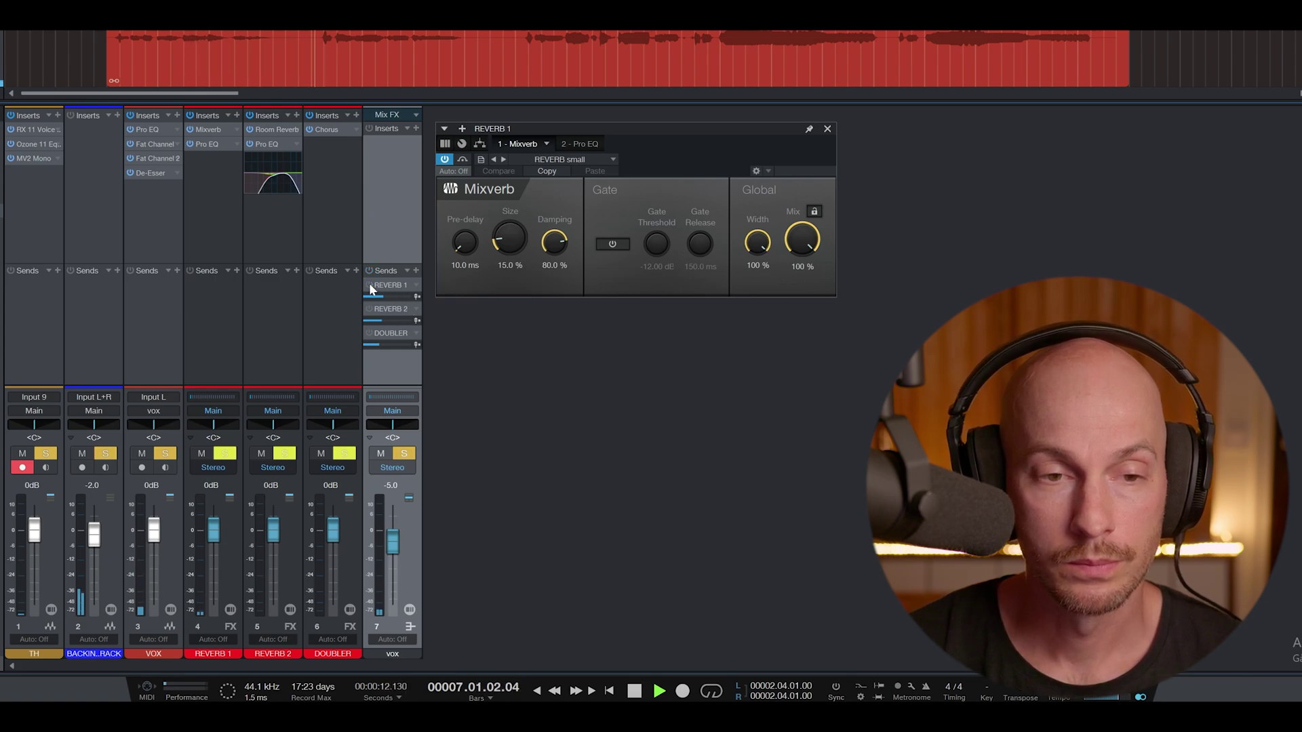
left_click(370, 284)
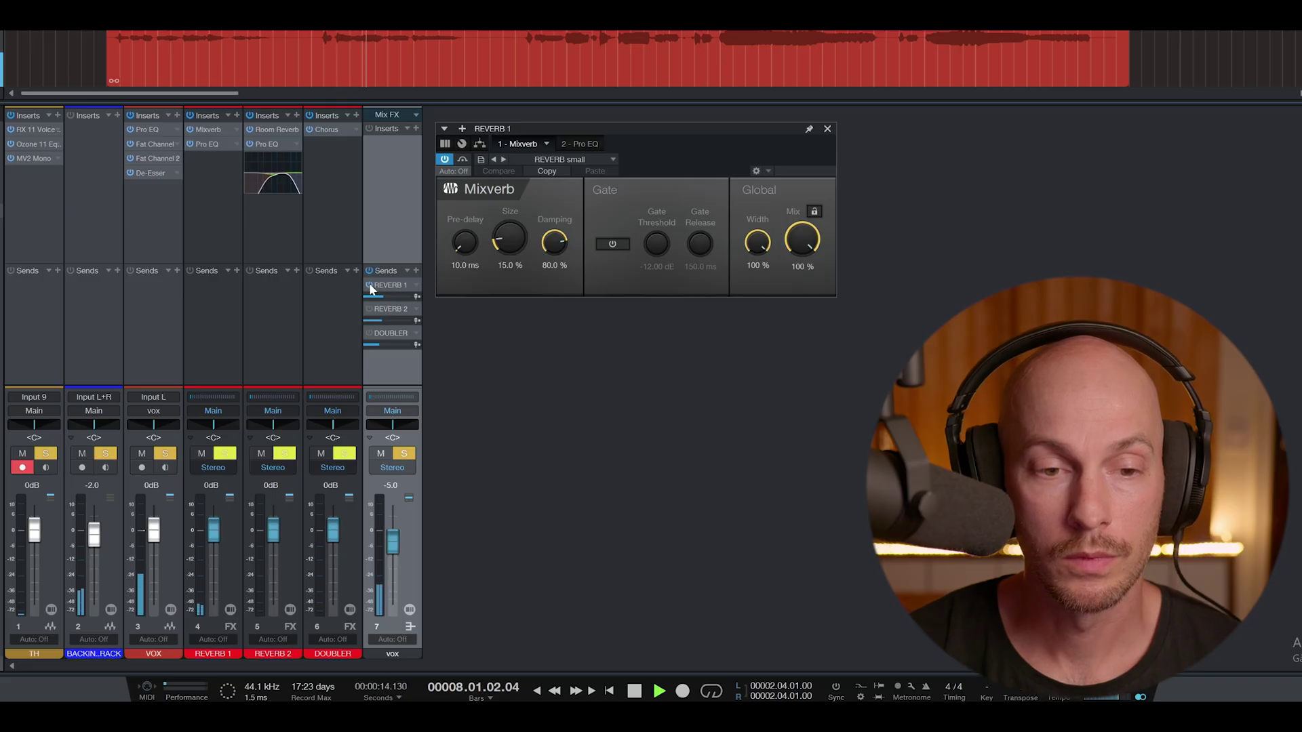
left_click(82, 455)
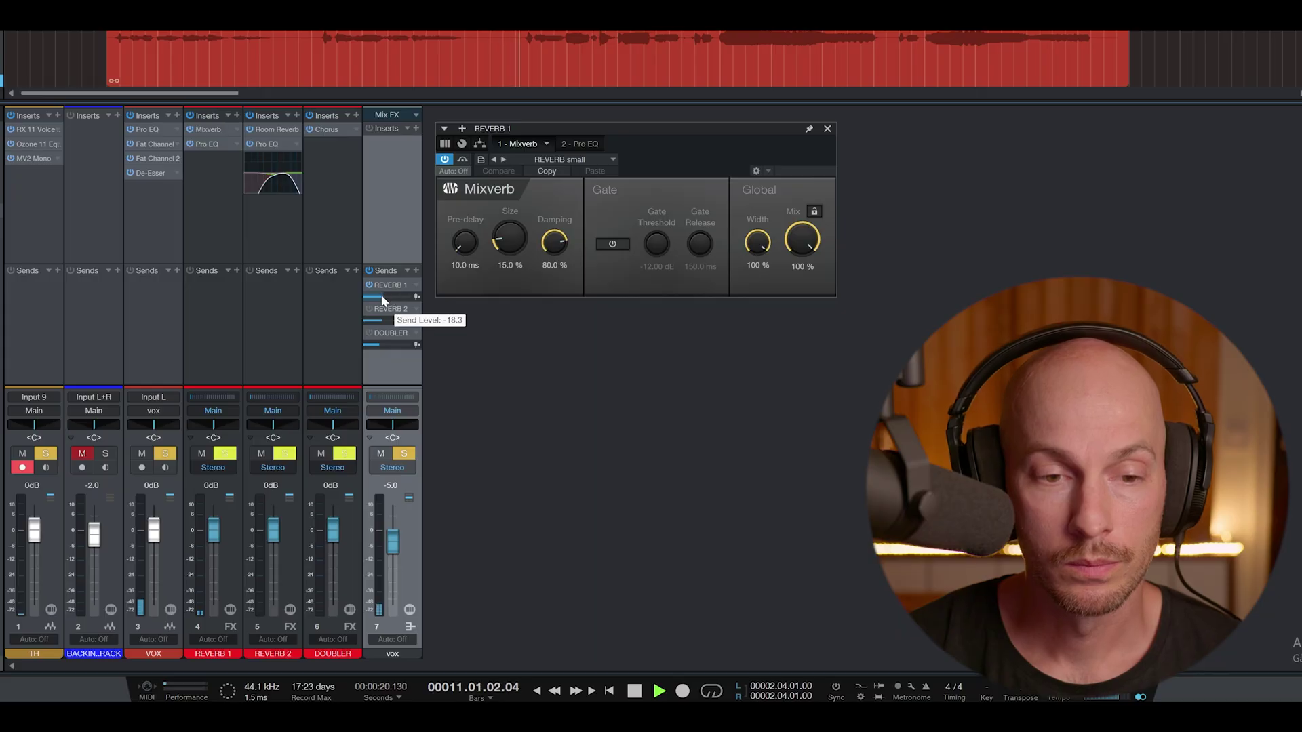
left_click_drag(381, 294, 382, 296)
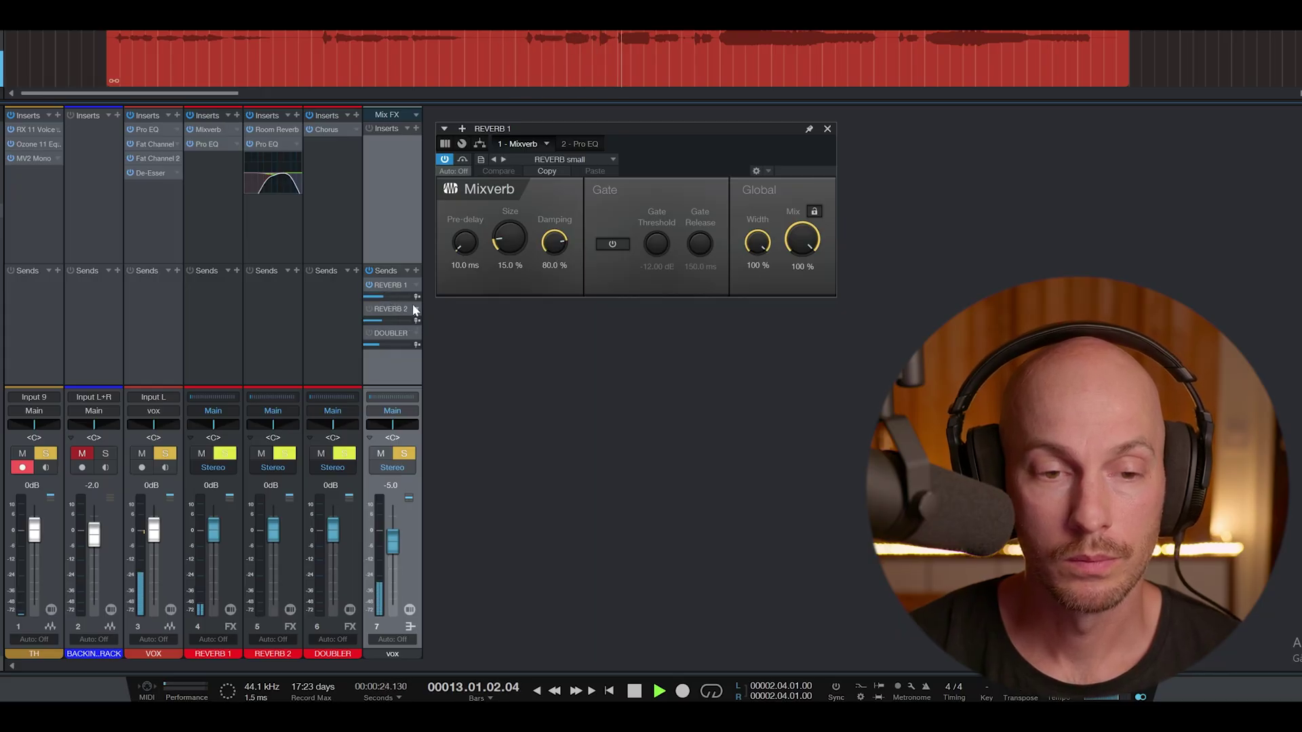
left_click(82, 453)
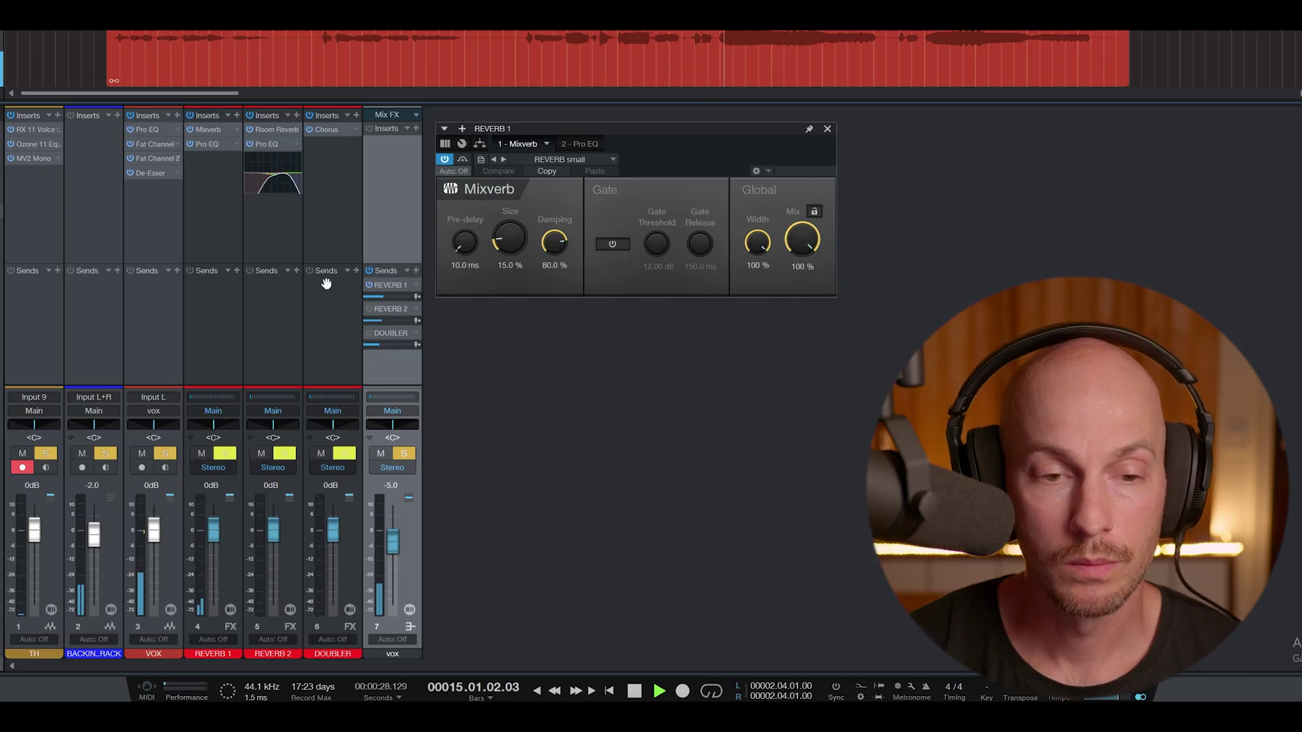
left_click(368, 285)
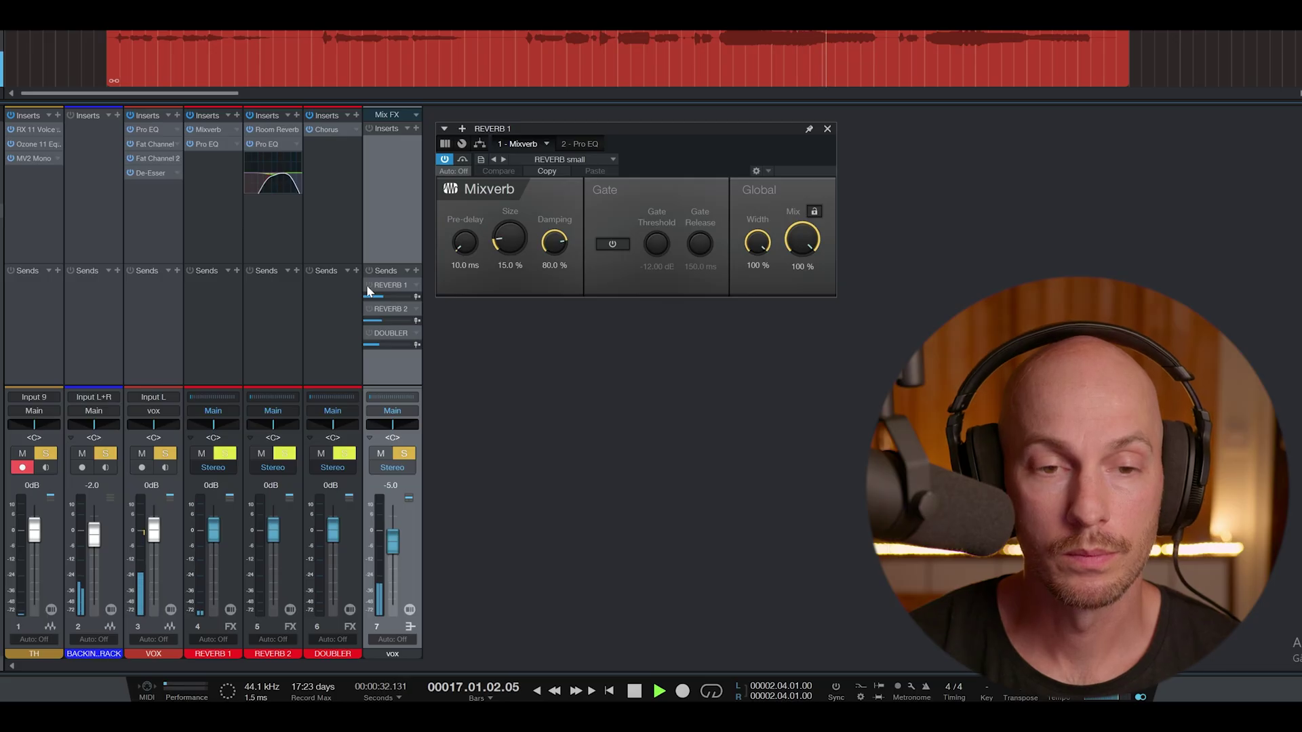
left_click(368, 285)
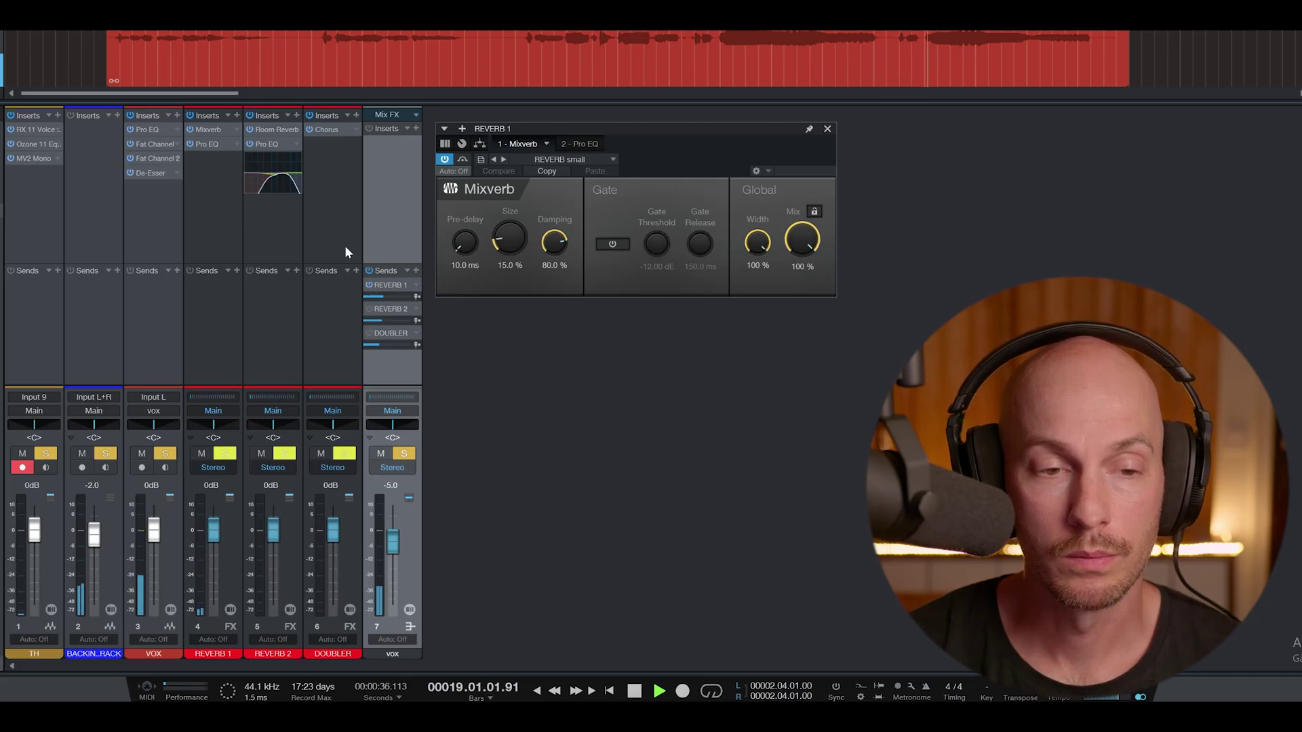
left_click(205, 144)
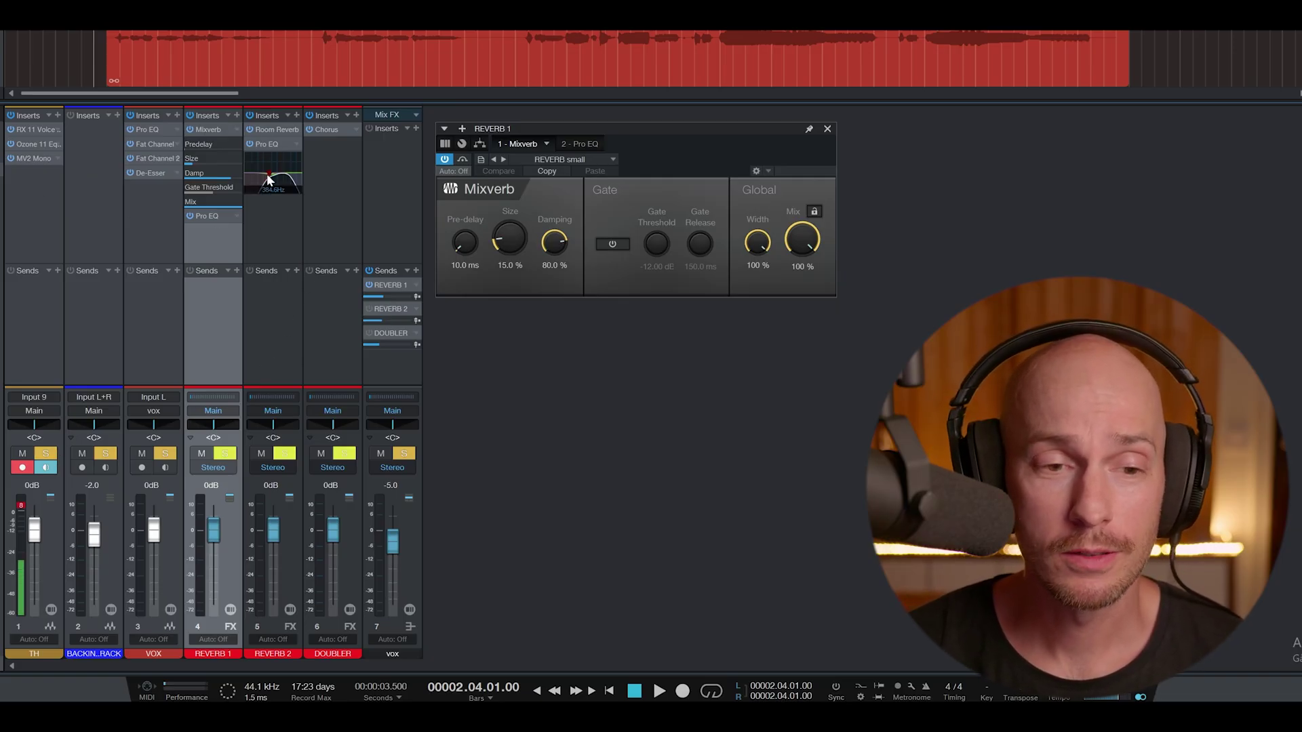
Open the Room Reverb on REVERB 2 and raise the vocal's REVERB 2 send during playback.
left_click(278, 129)
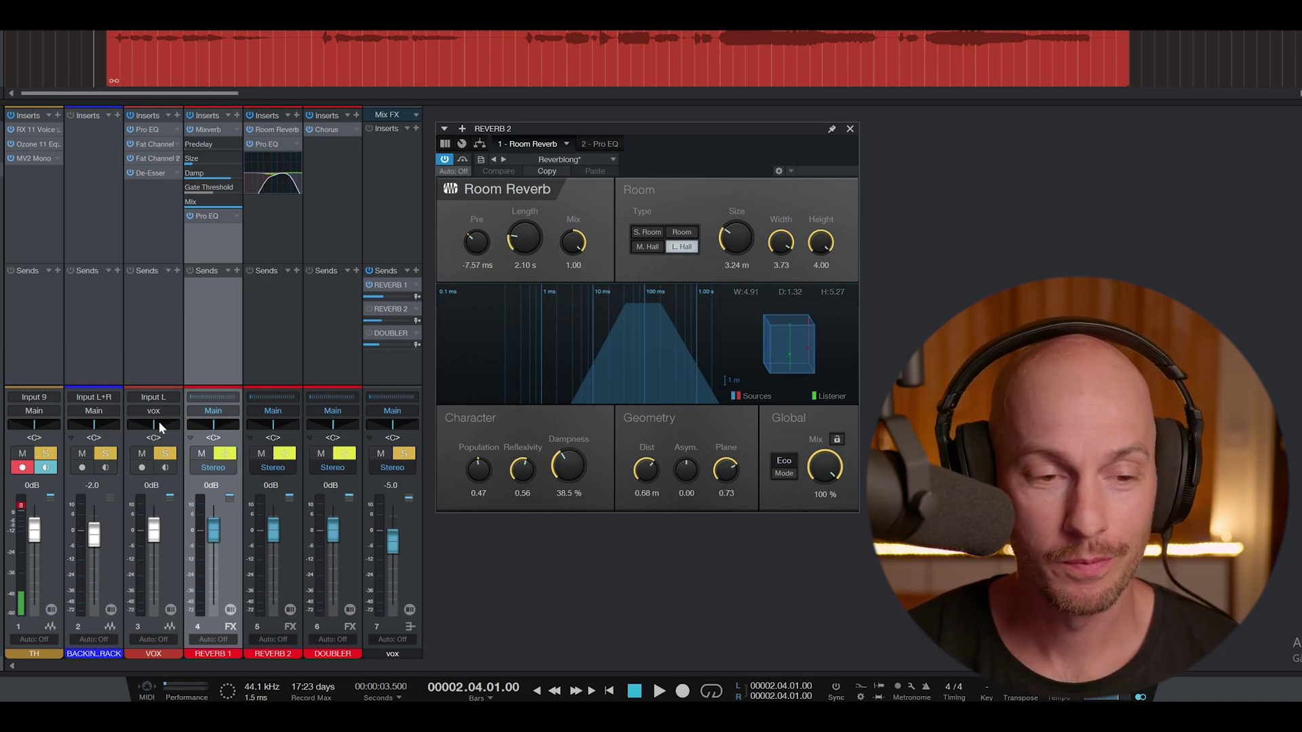
key("space")
left_click(82, 453)
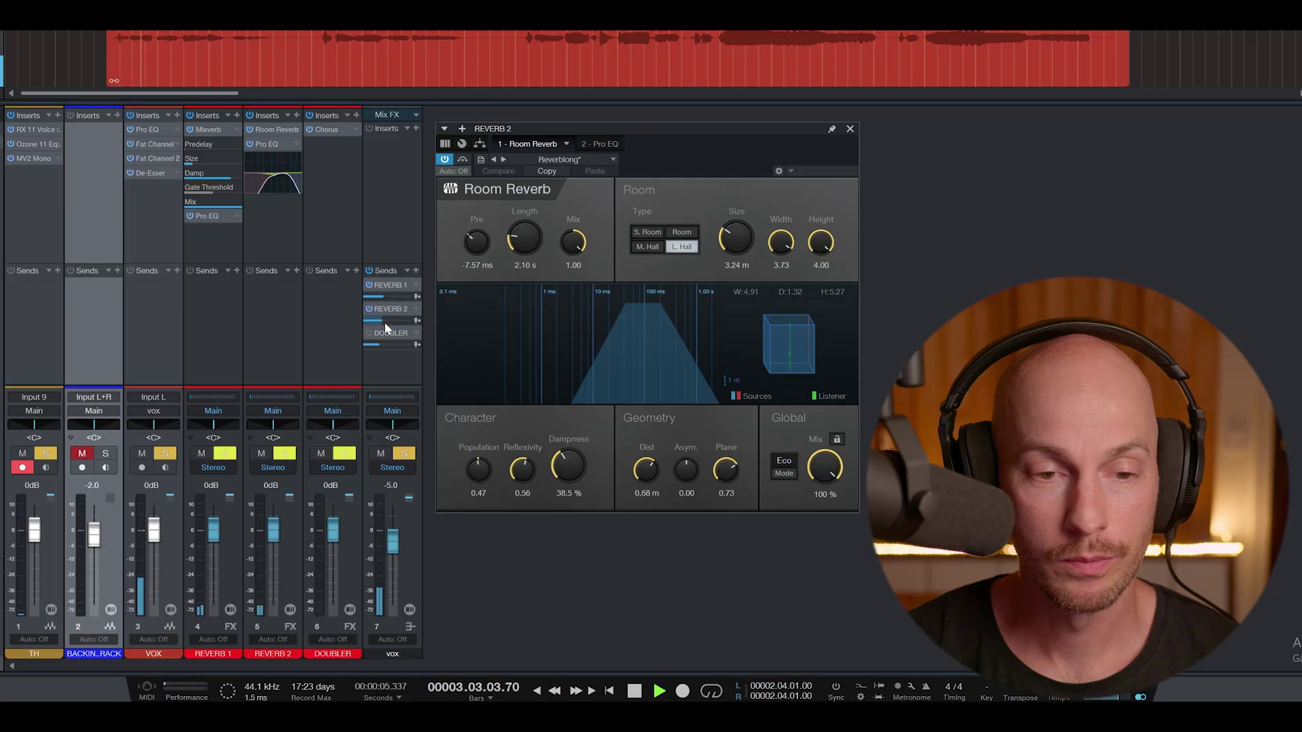
left_click_drag(384, 321, 398, 318)
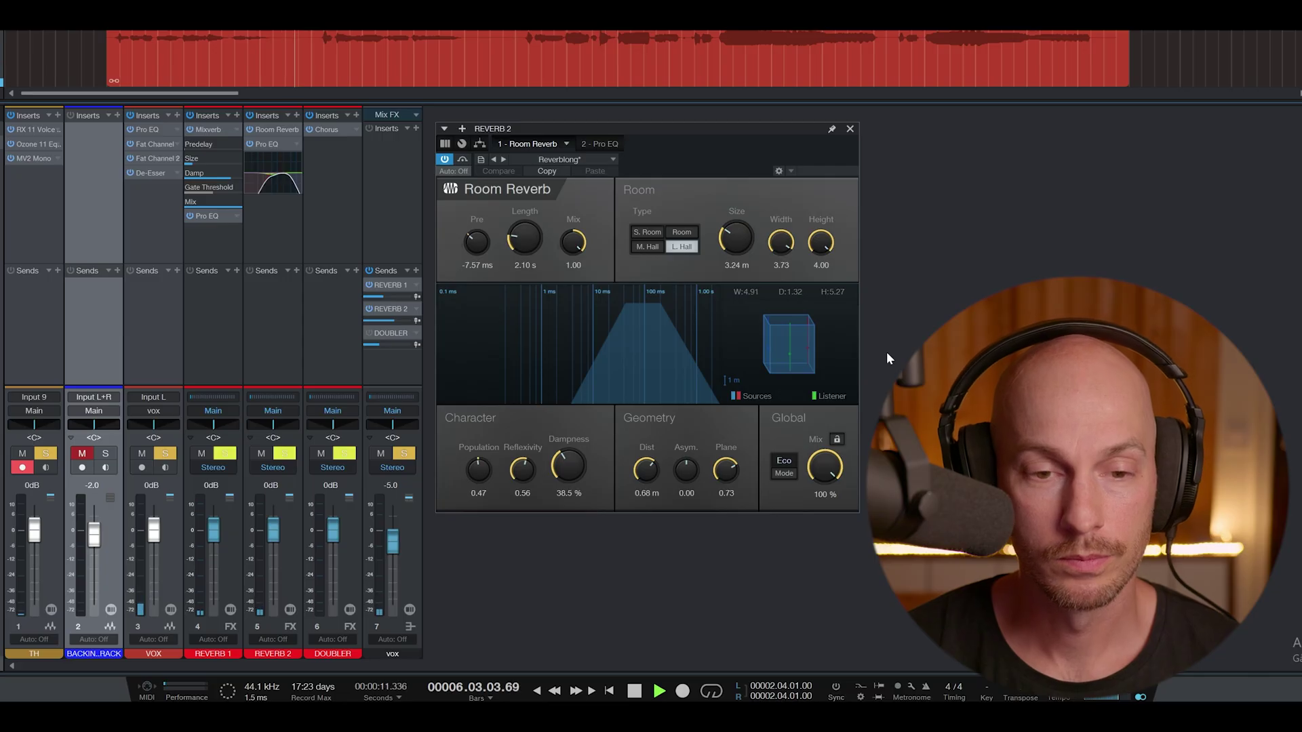
View the Pro EQ after the Room Reverb, return to the reverb, and unmute the backing track.
left_click(264, 145)
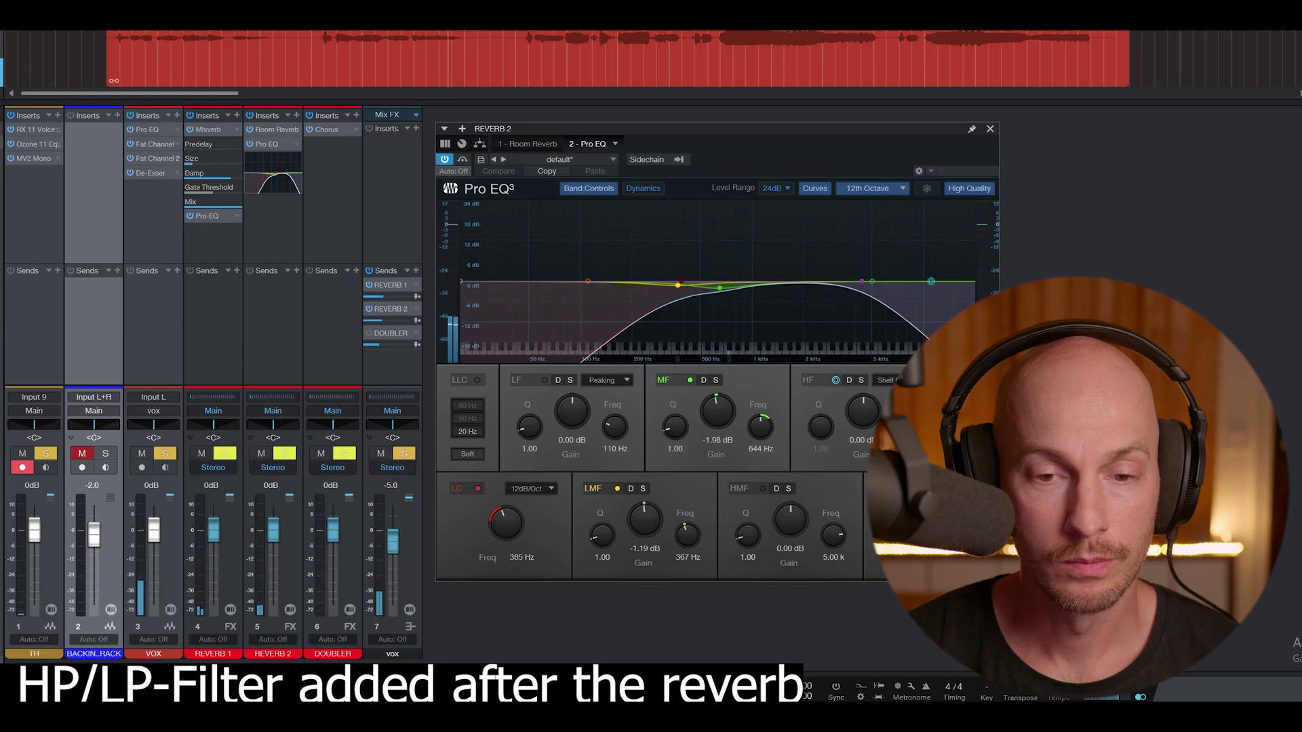
left_click(267, 128)
left_click(81, 453)
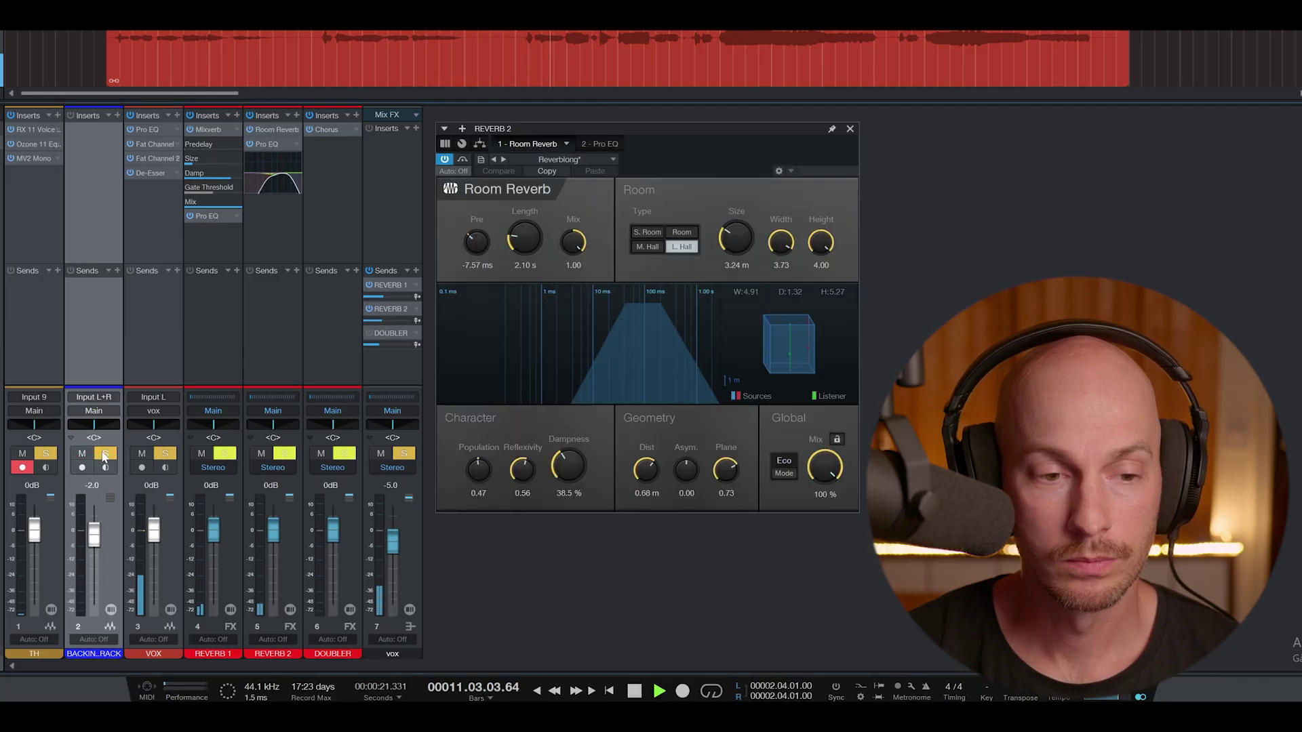
left_click(105, 453)
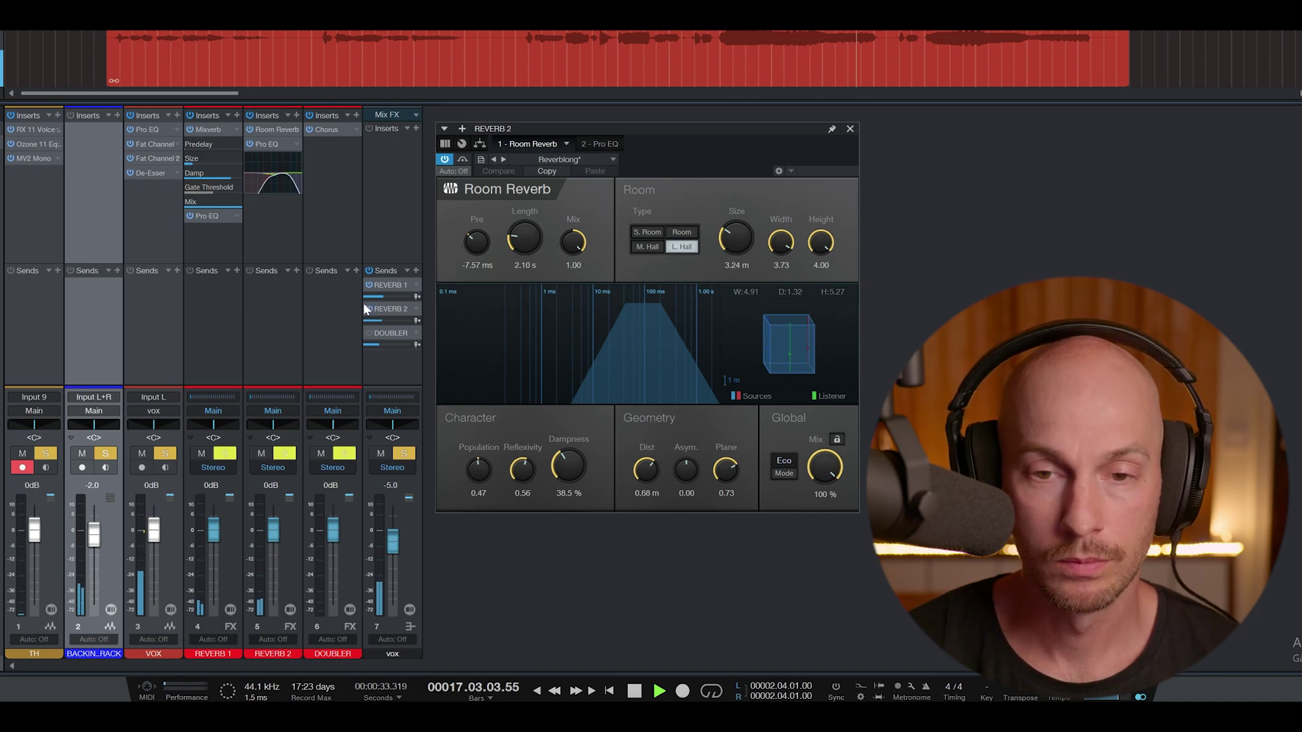
Listen to the vocal with Mixverb and Room Reverb sends from the loop start, then stop.
key("space")
key("space")
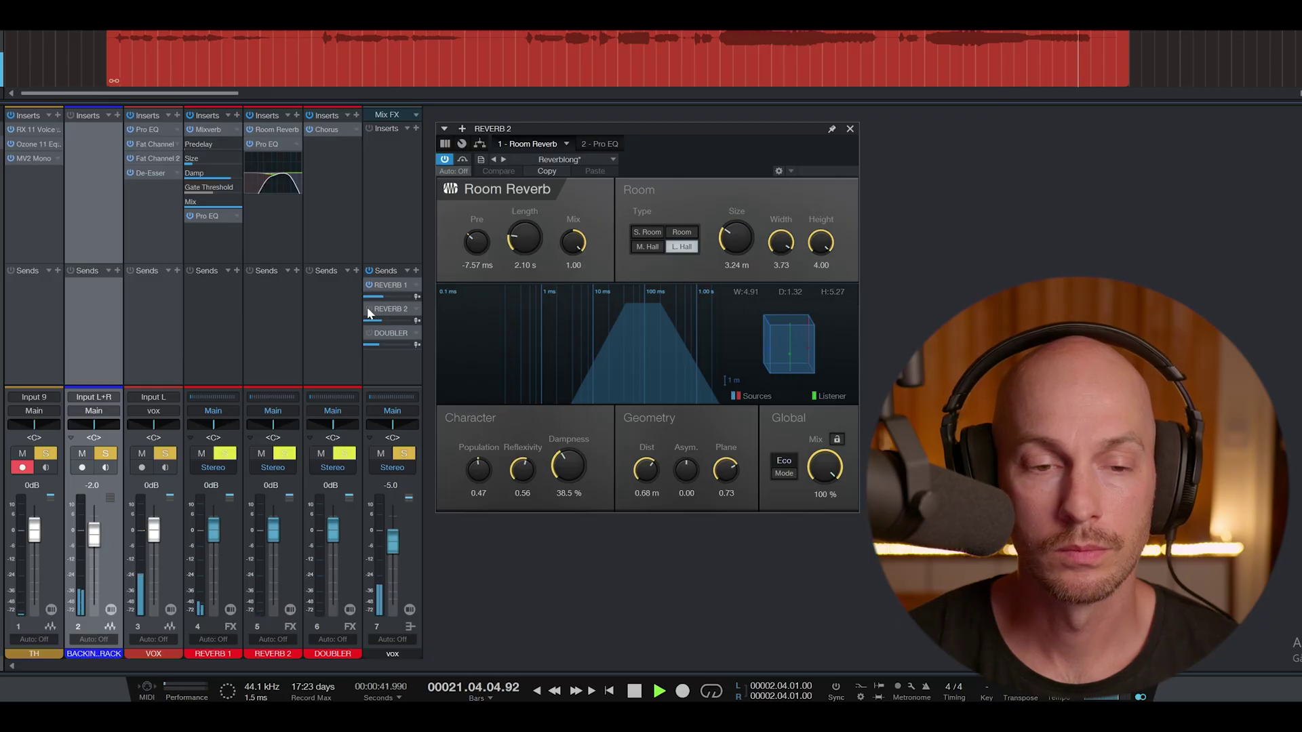
key("space")
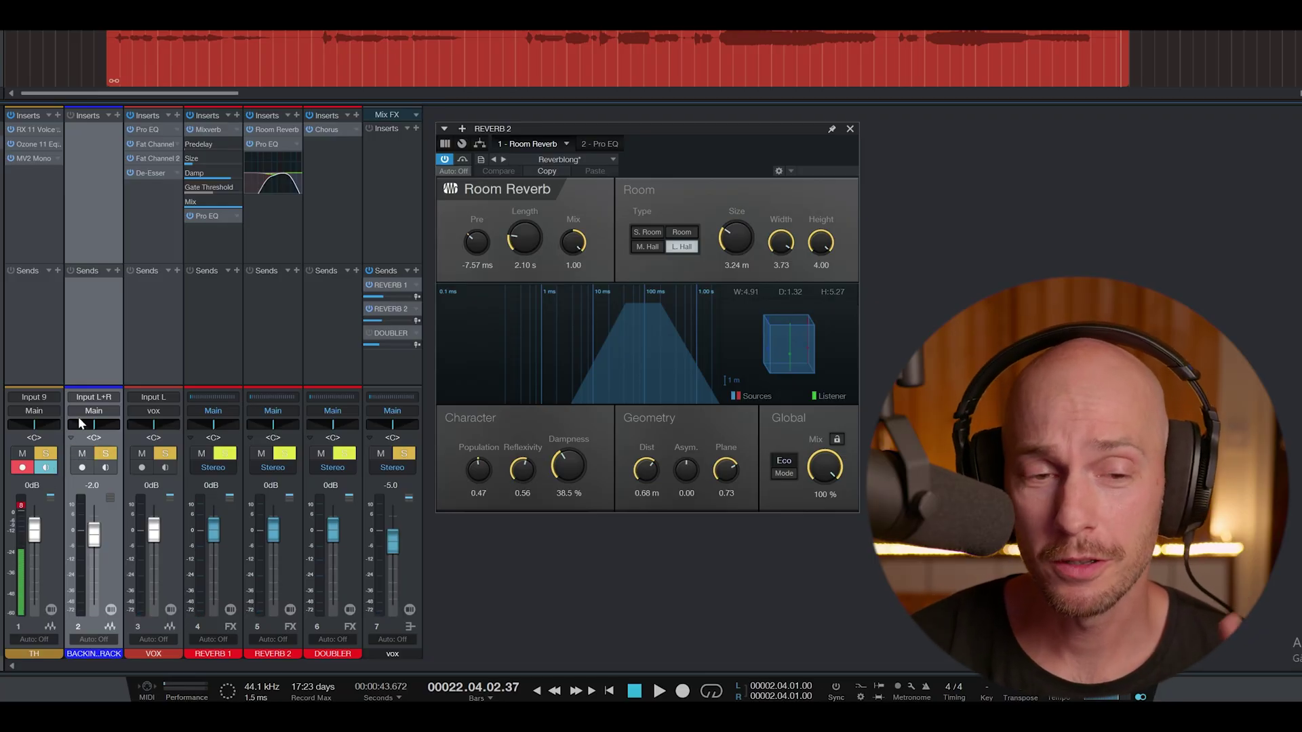
Open the DOUBLER channel's Chorus editor showing 104.38 delay and 100% depth.
left_click(333, 134)
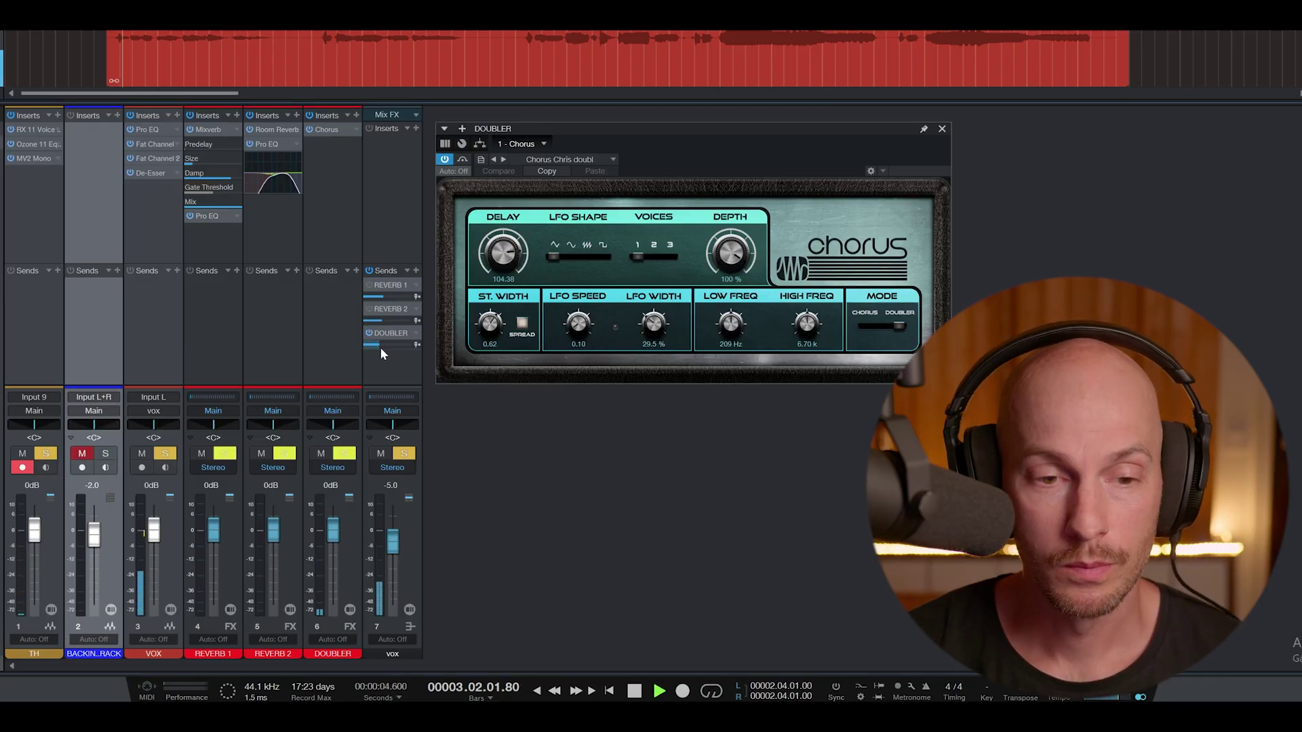
Raise the vocal's Doubler send level, trying a chorus stereo width of 1.00 and undoing it.
left_click_drag(396, 343, 400, 343)
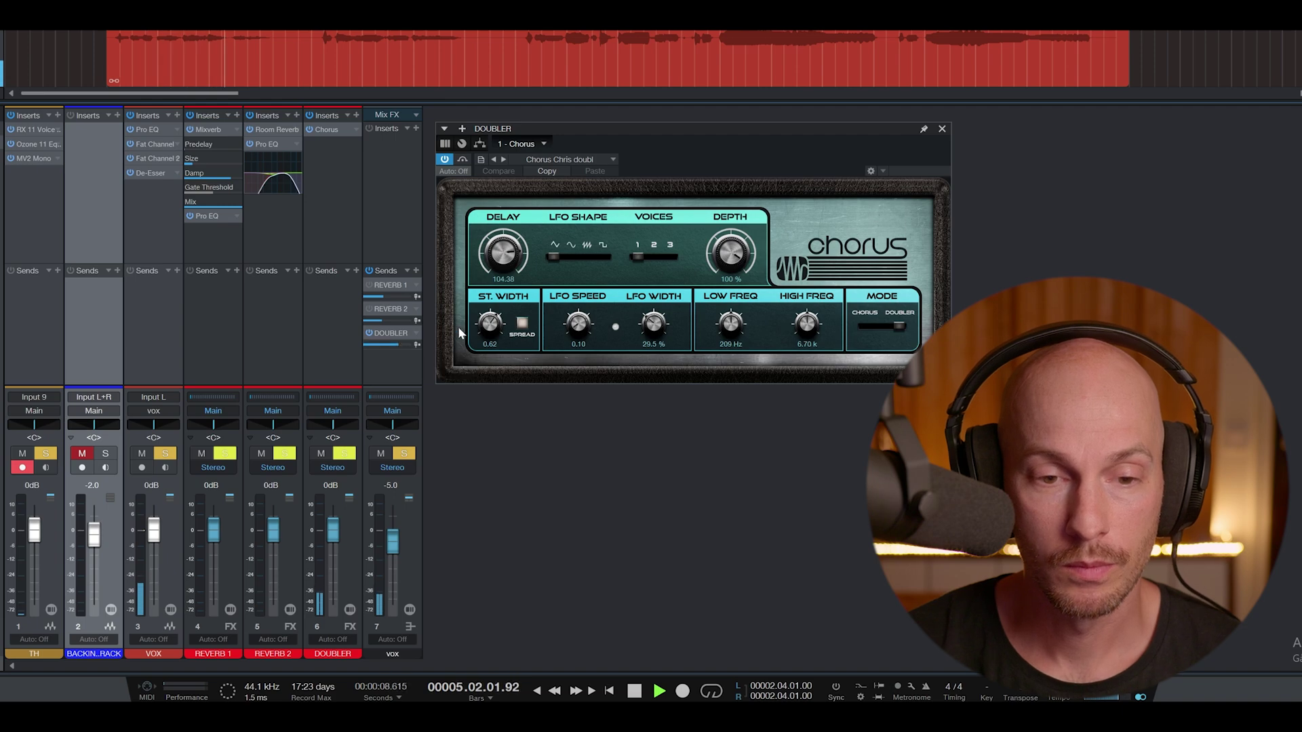
left_click_drag(498, 342, 498, 319)
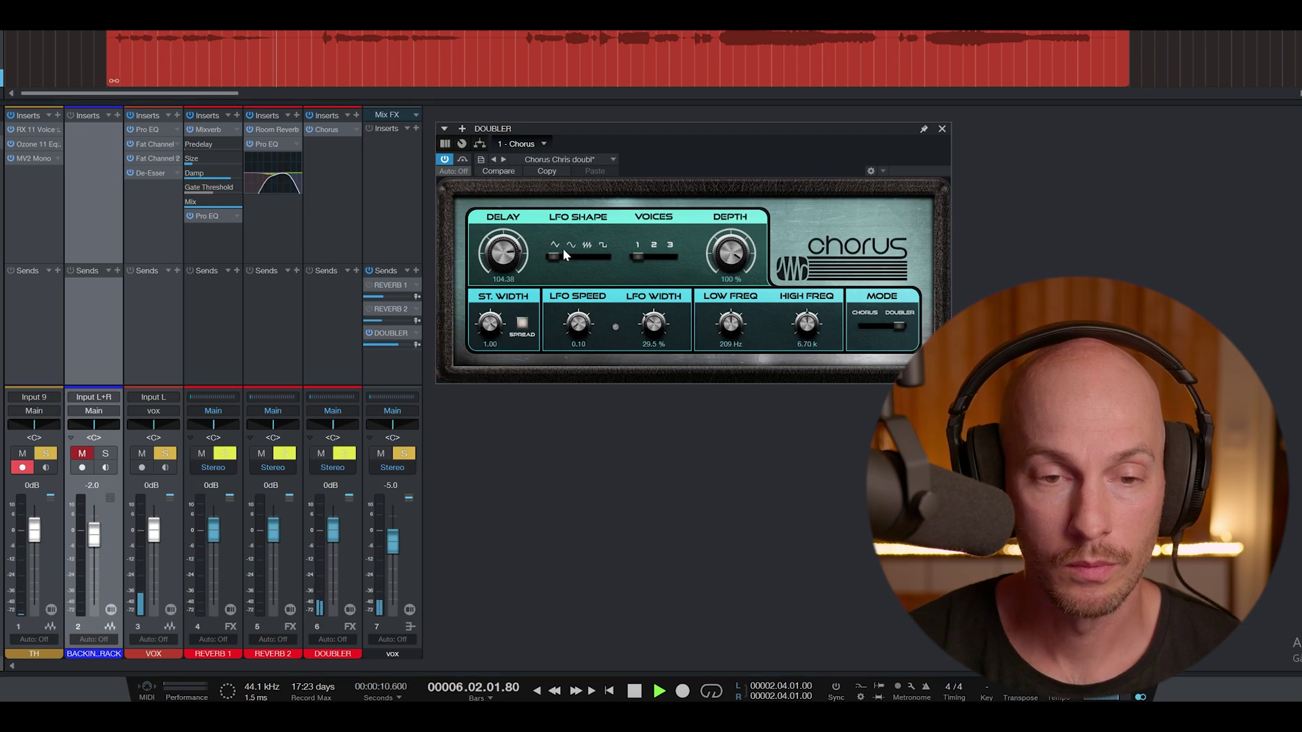
key("ctrl+z")
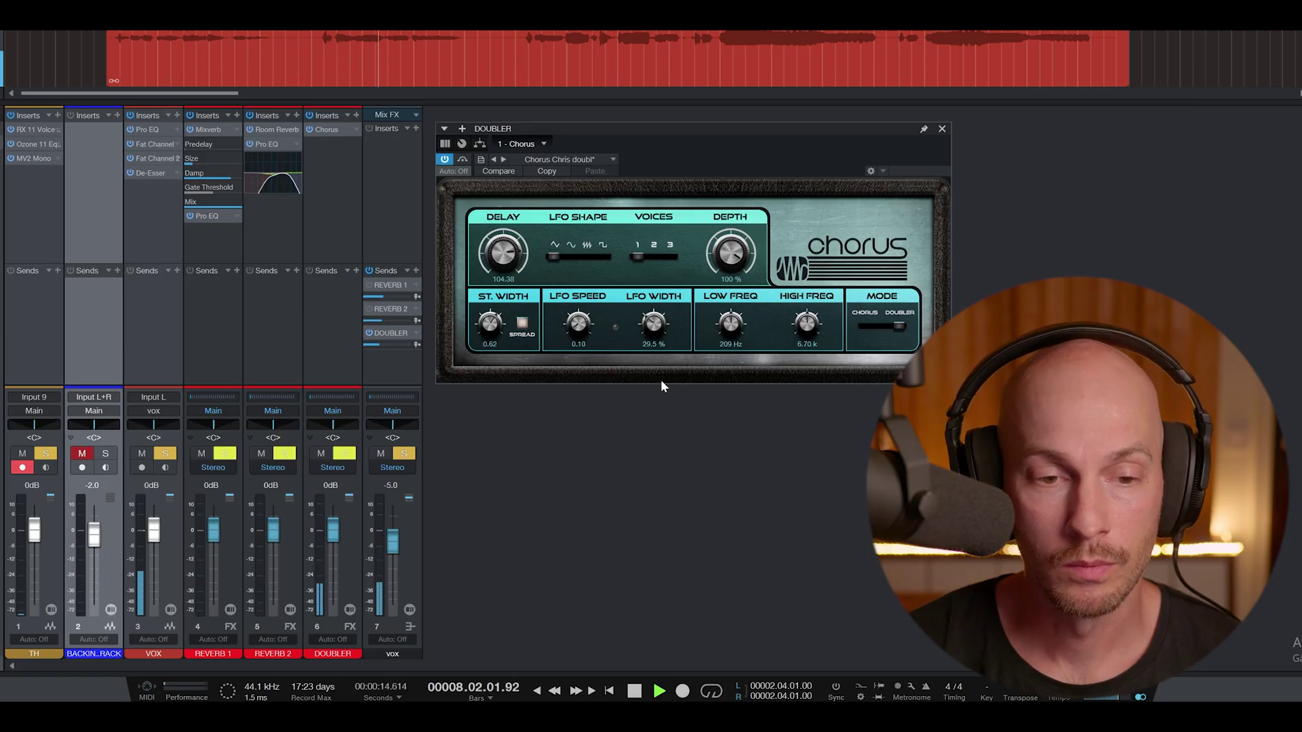
Switch on the vocal's Doubler and Reverb 2 sends.
left_click(370, 333)
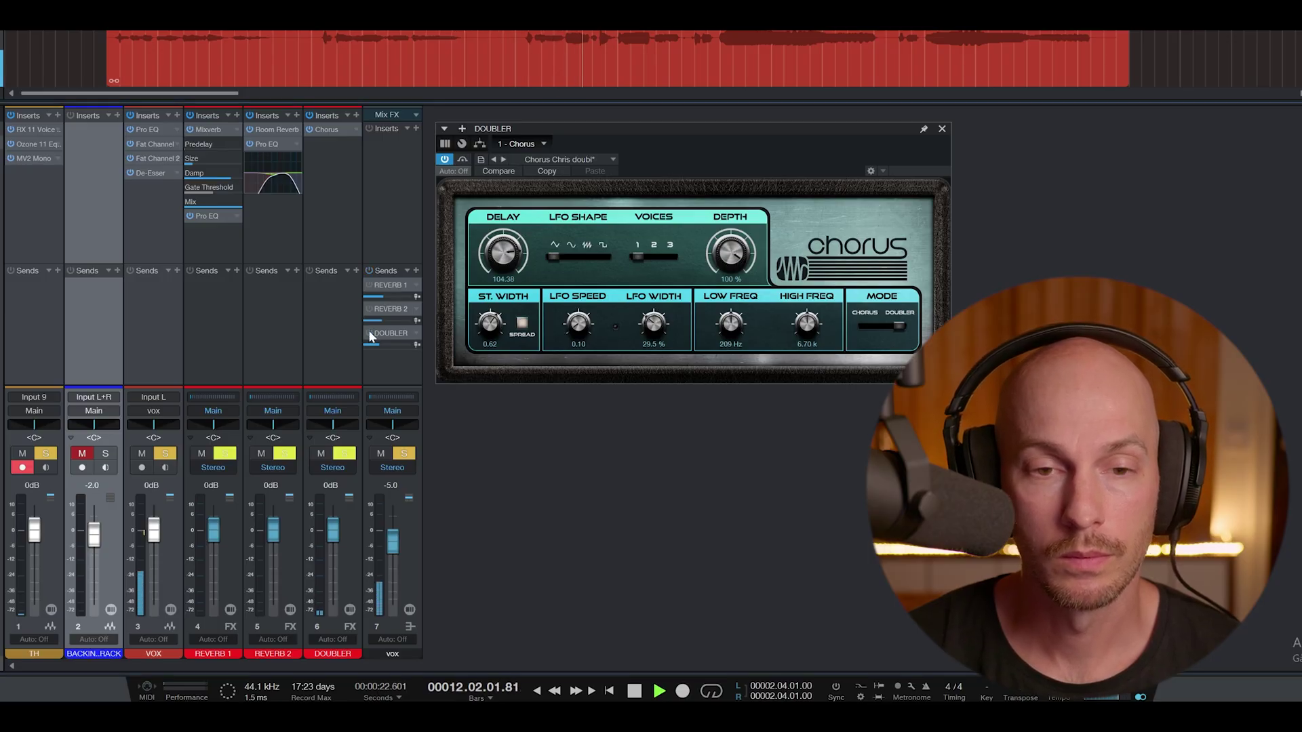
left_click(370, 333)
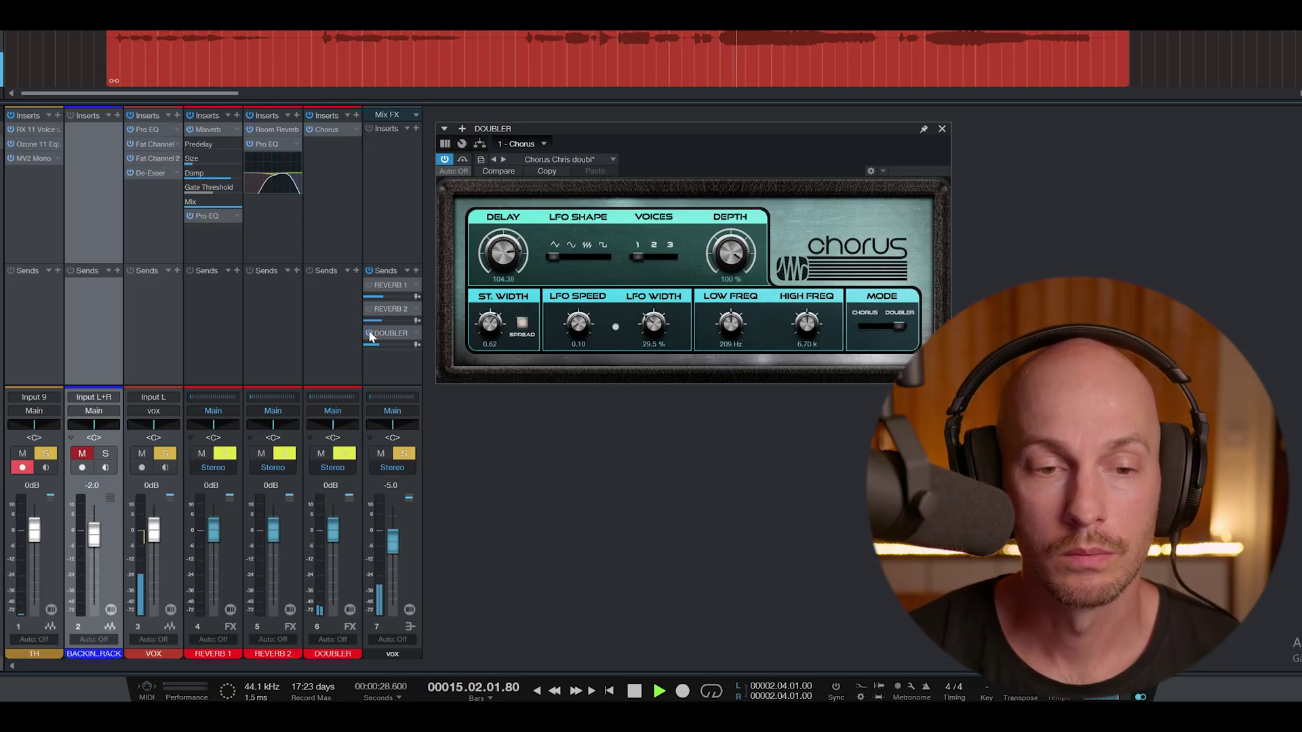
left_click(368, 309)
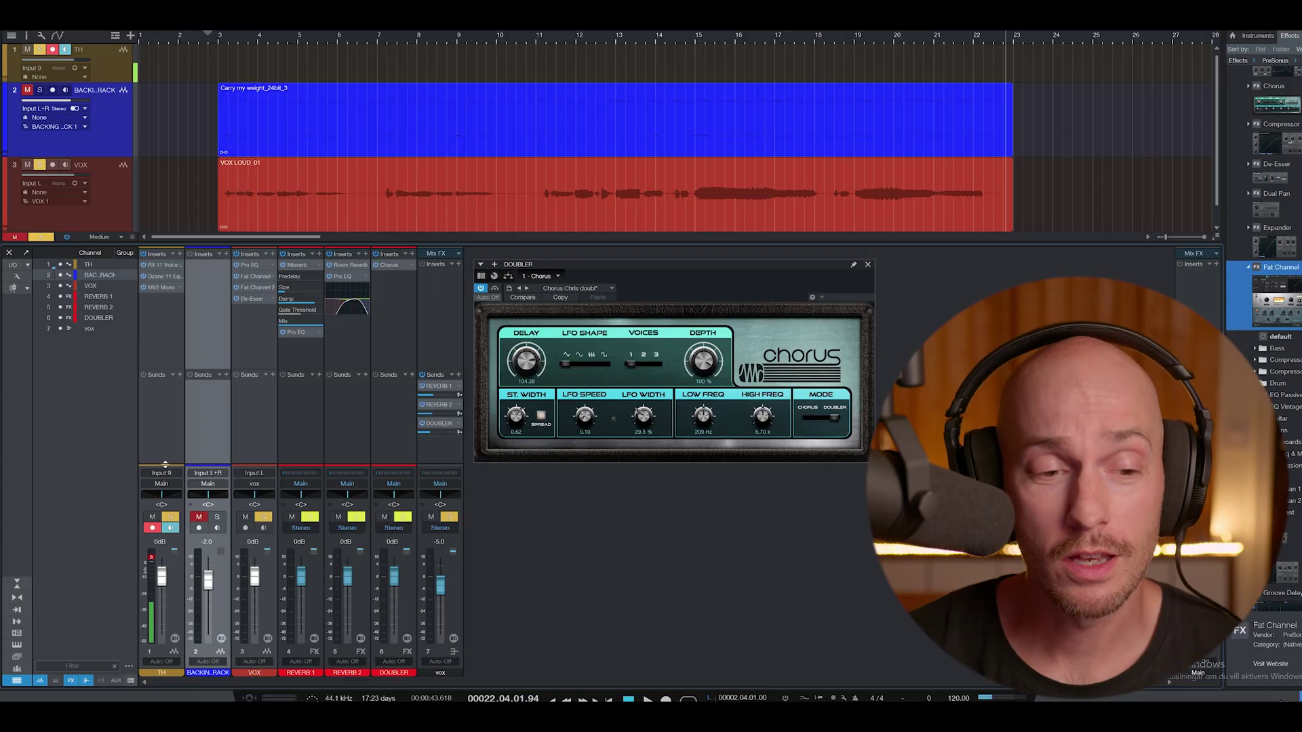
From the loop start, A/B the vocal with all sends off, on, then off again.
key("space")
key("space")
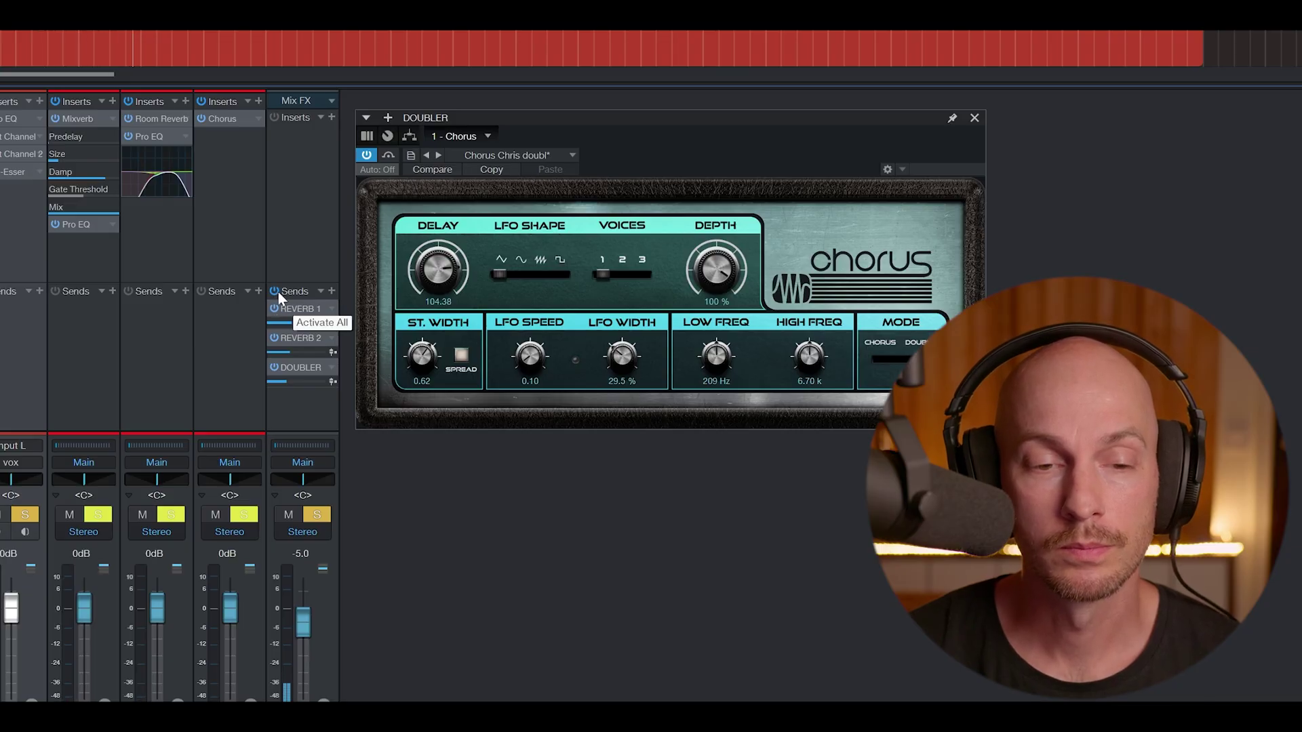
left_click(278, 292)
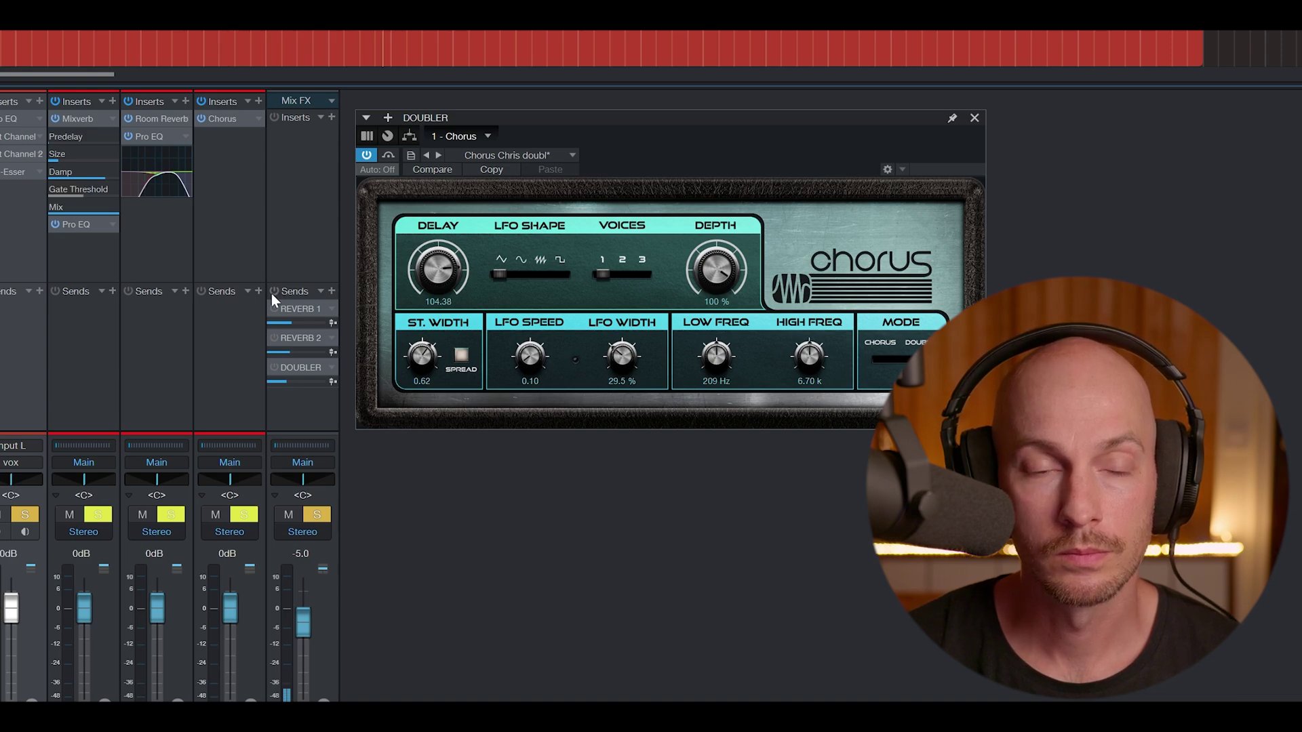
left_click(273, 291)
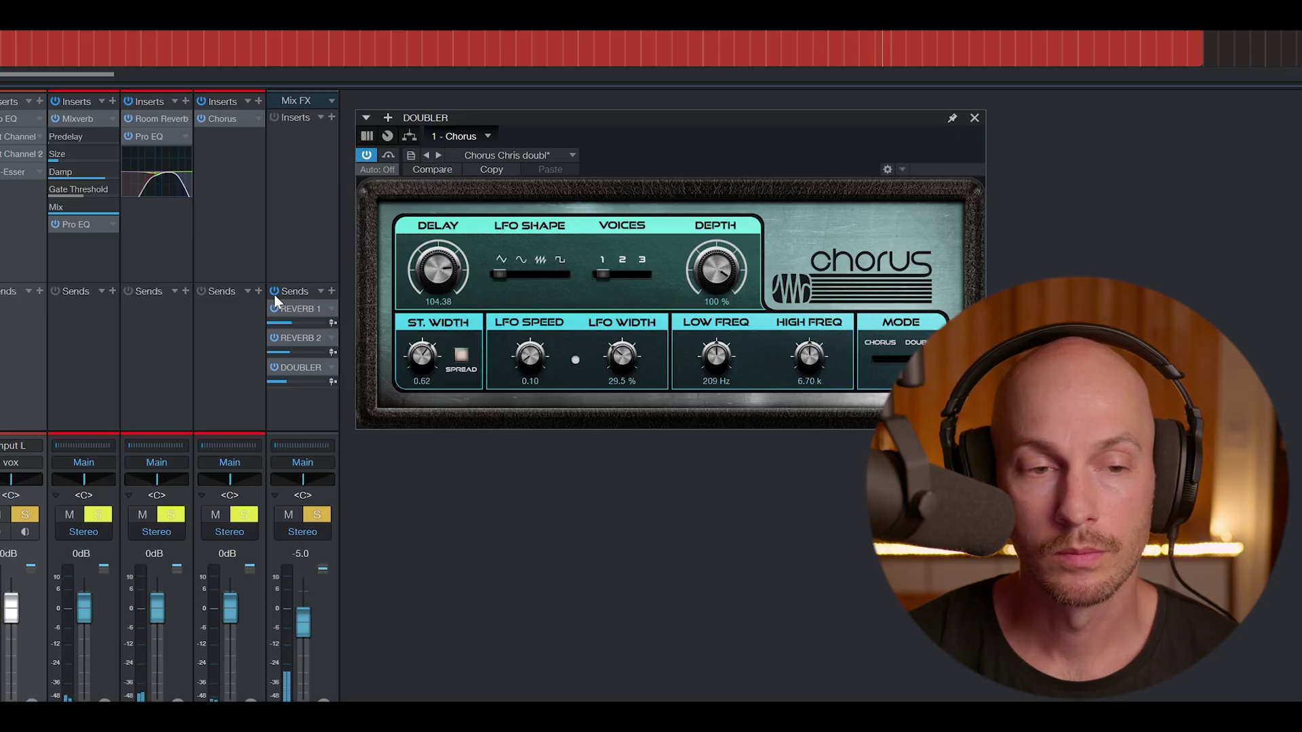
left_click(275, 291)
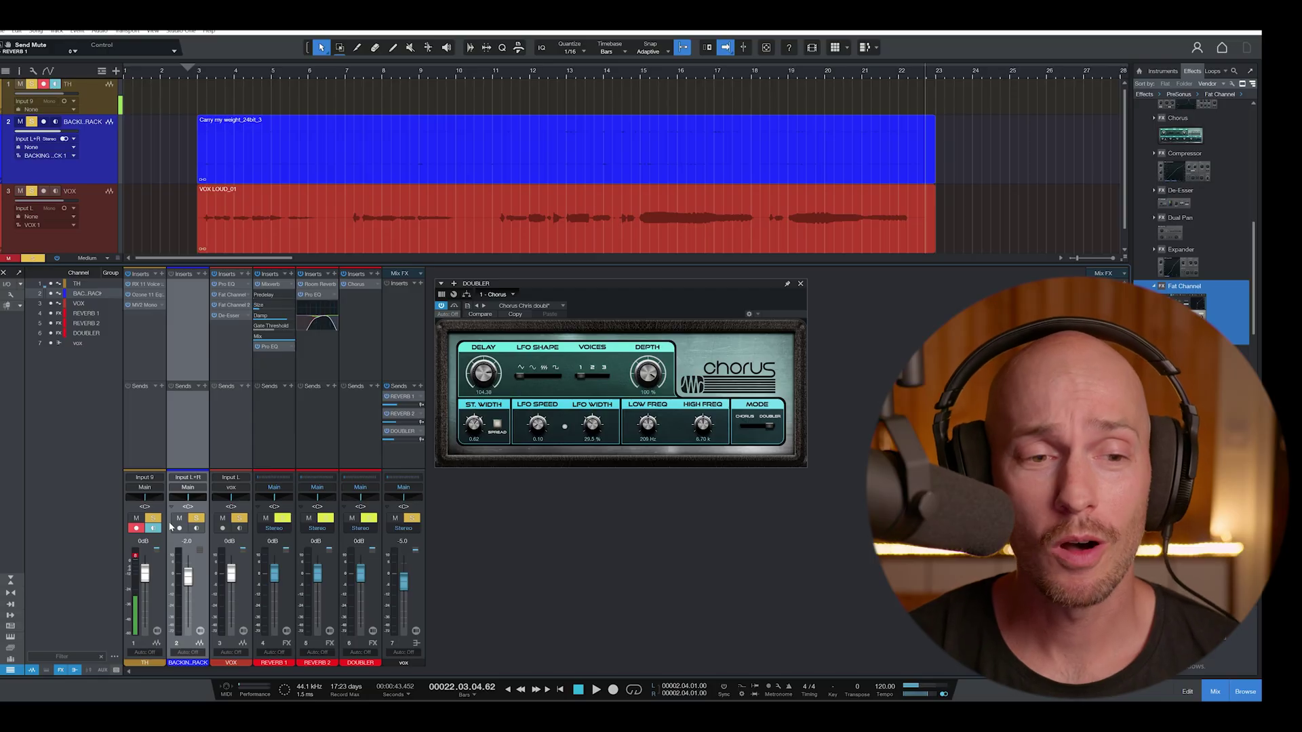
Review the VOX Pro EQ, FET and Tube compressors, then open the De-Esser at 6.80 kHz.
left_click(230, 285)
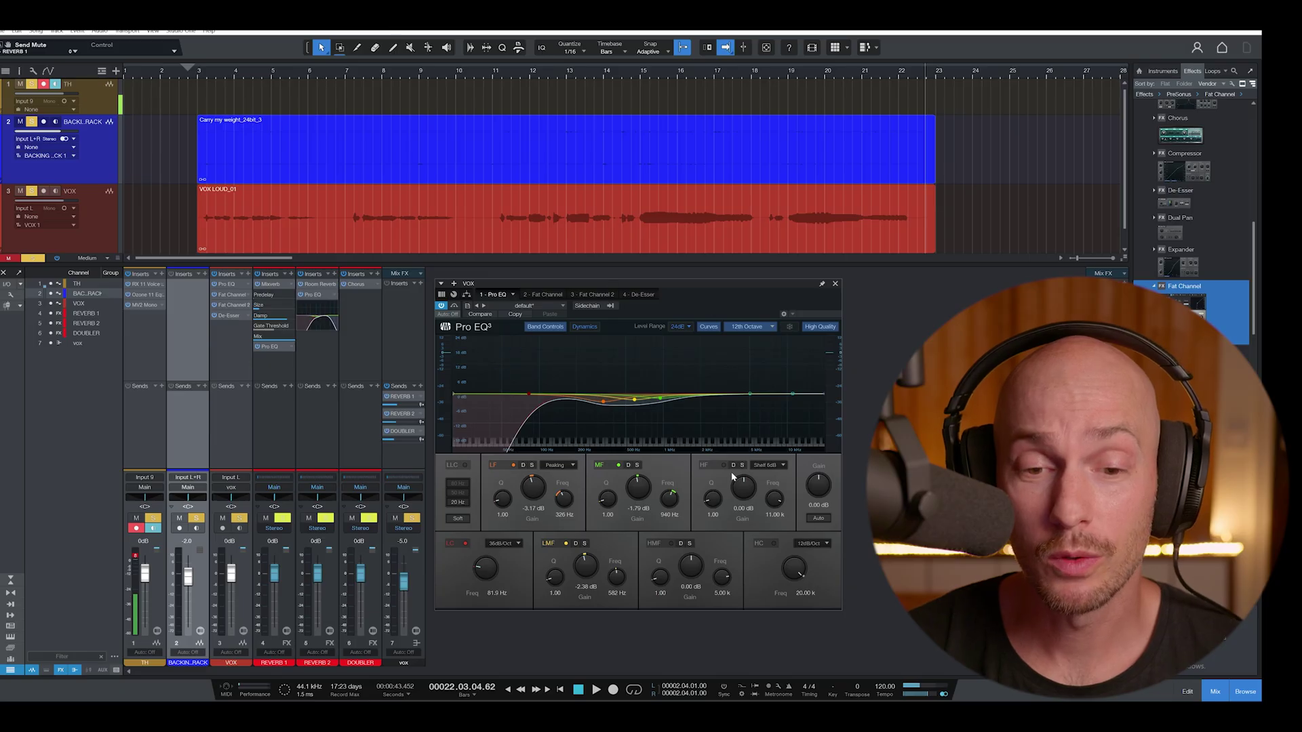
left_click(234, 296)
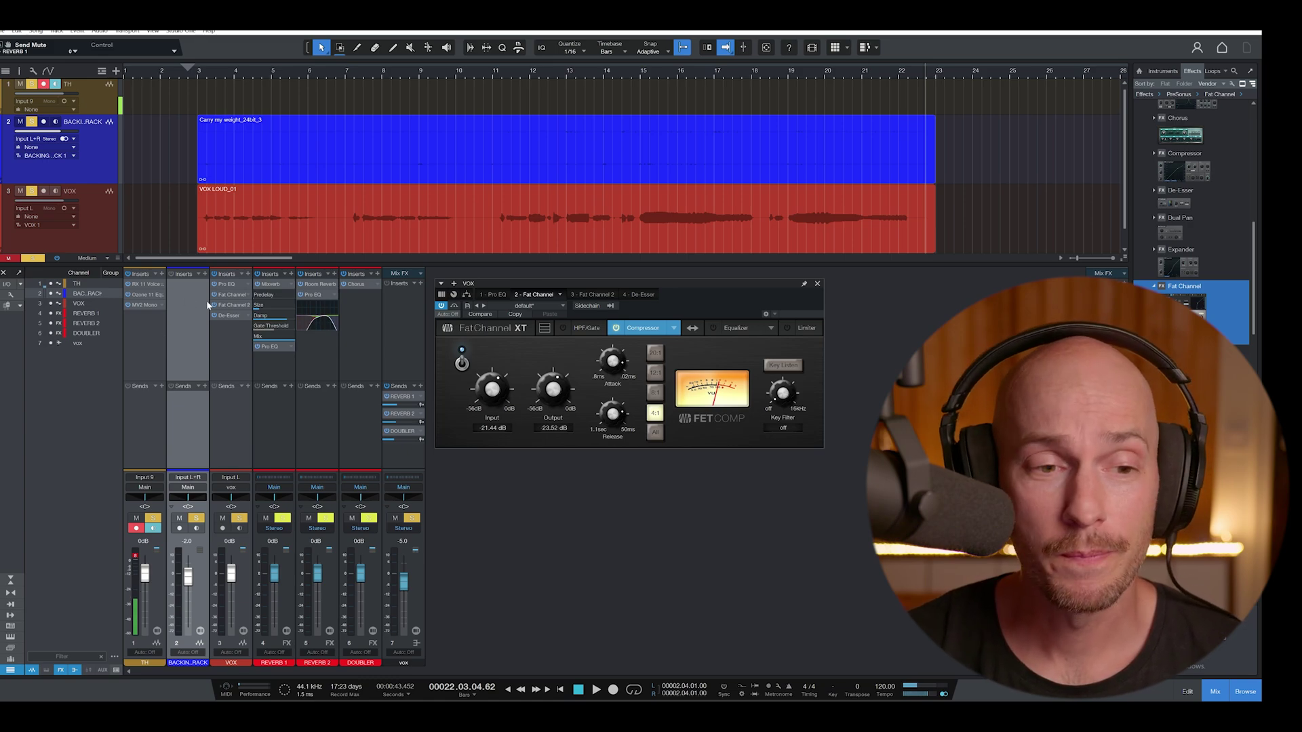
left_click(234, 305)
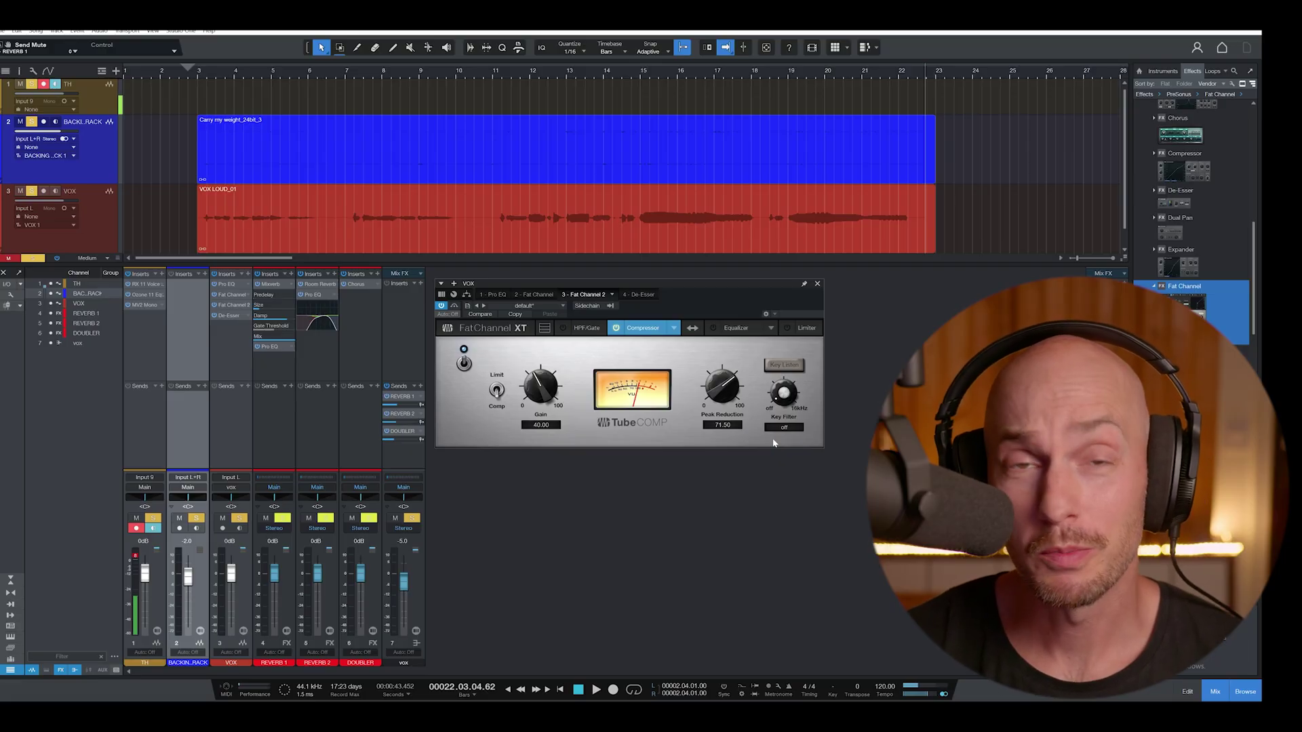
double_click(238, 316)
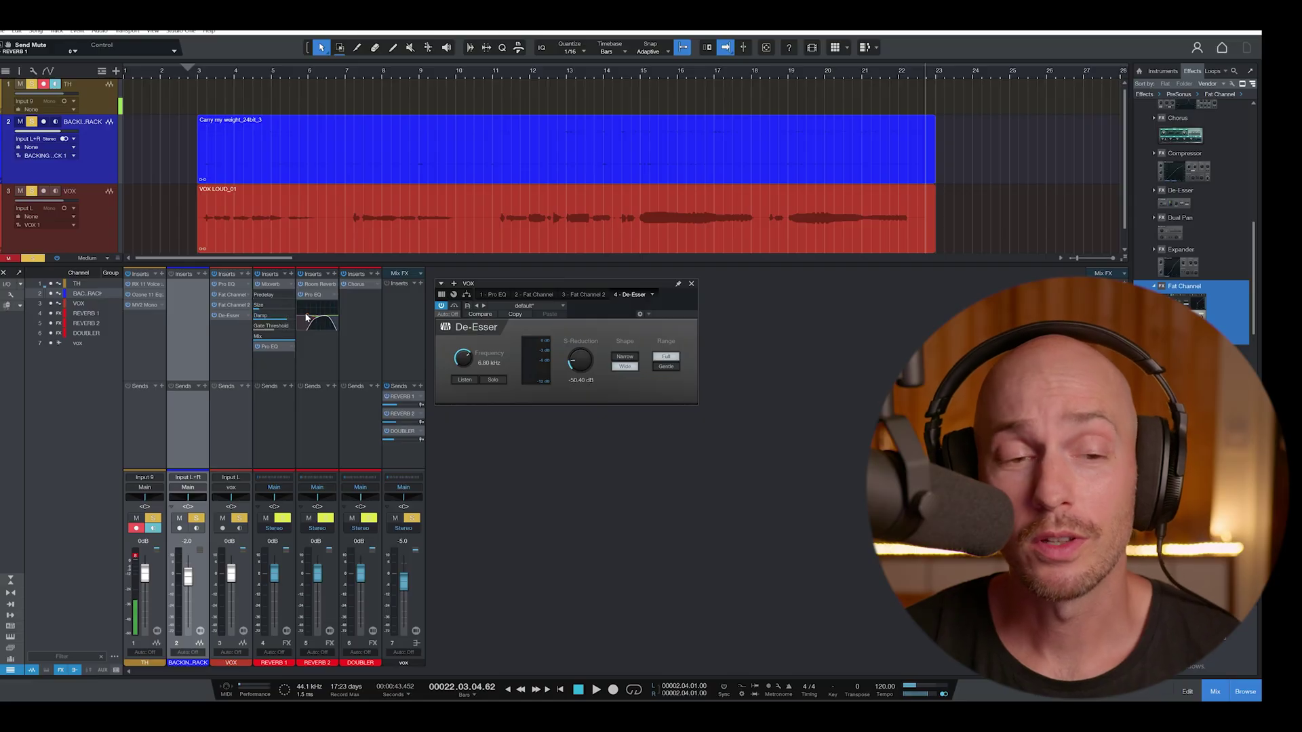